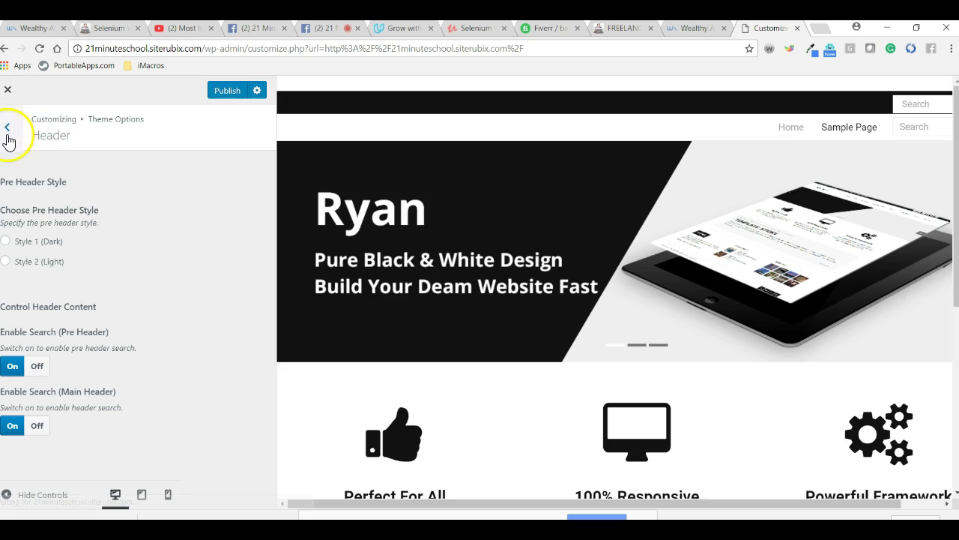
# - Publish the header settings and return to the main list of Customizer sections
pyautogui.click(224, 91)
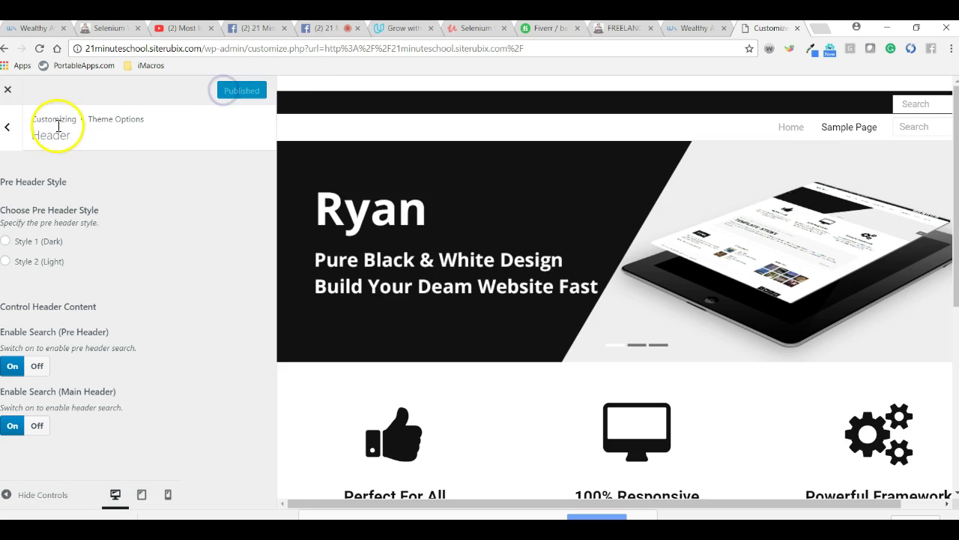
pyautogui.click(6, 127)
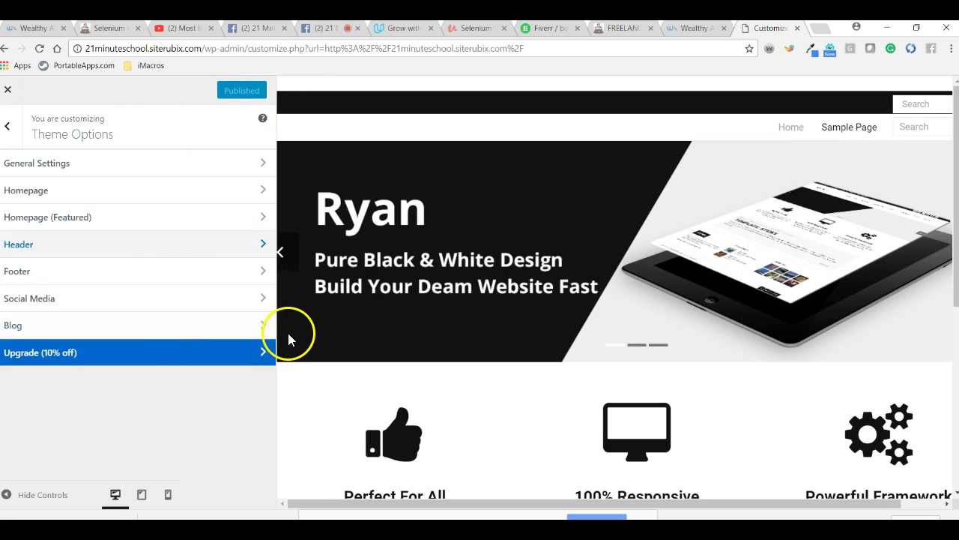
pyautogui.click(9, 127)
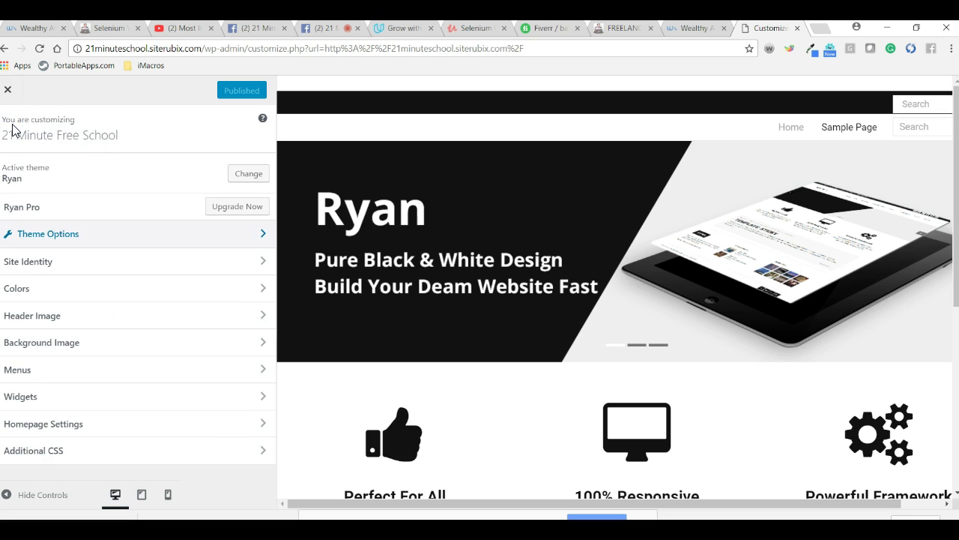
# - Check the Customizer's Widgets section and close the Customizer to return to the site's homepage
pyautogui.click(238, 404)
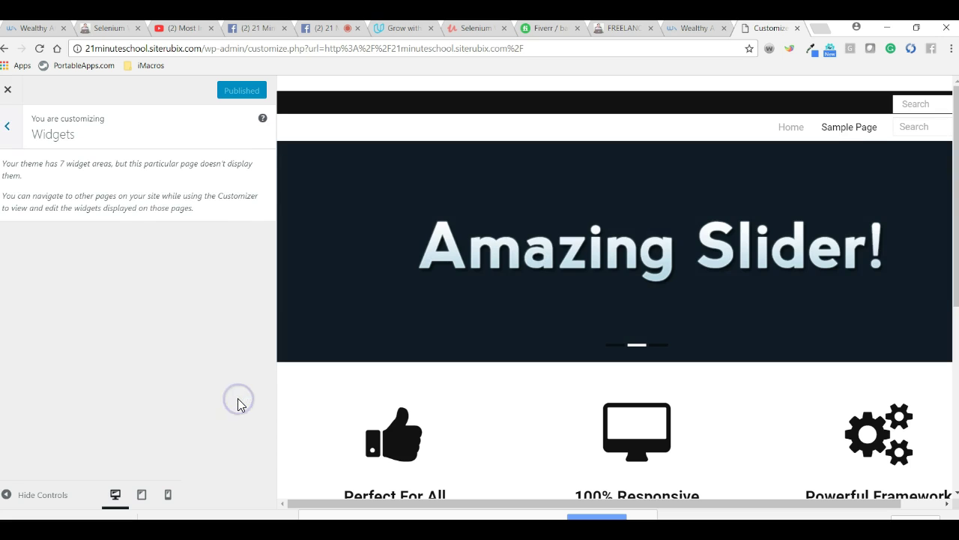
pyautogui.click(7, 128)
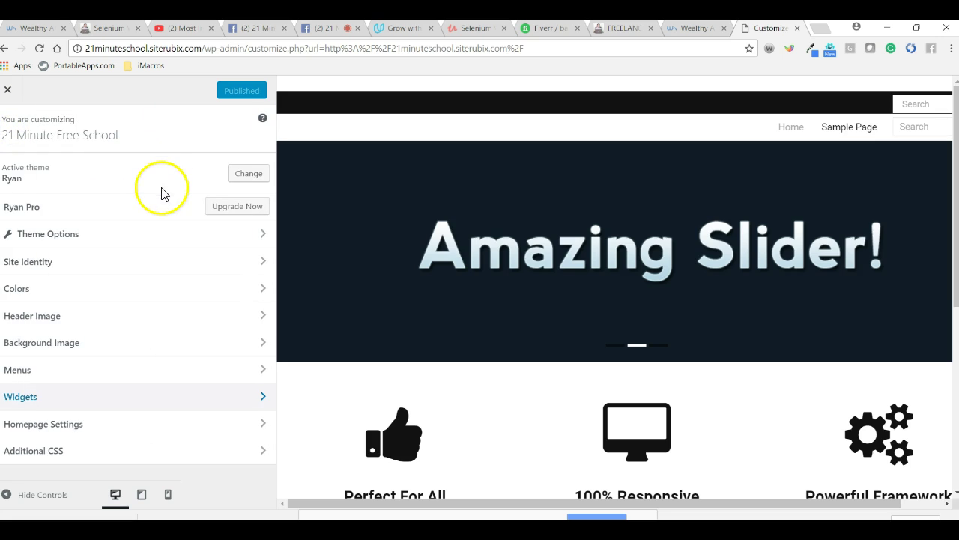
pyautogui.click(10, 93)
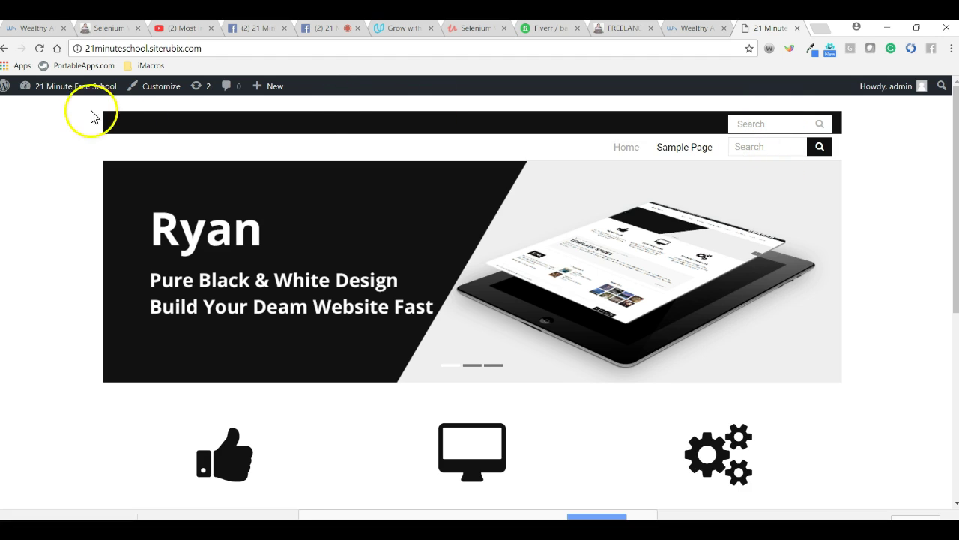
# - Create a new navigation menu named "Main Menu"
pyautogui.moveTo(71, 88)
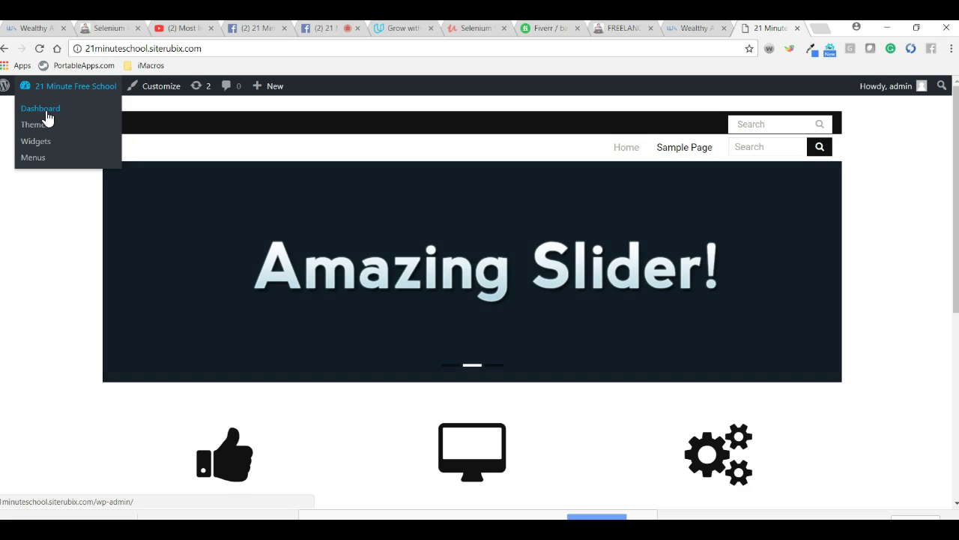
pyautogui.click(33, 159)
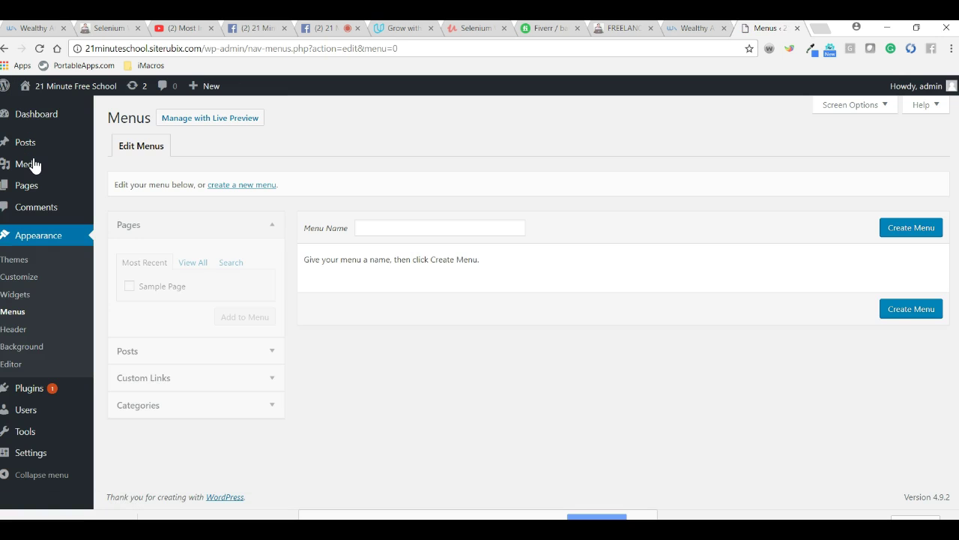
pyautogui.click(259, 187)
pyautogui.click(391, 228)
pyautogui.write('Main Menu')
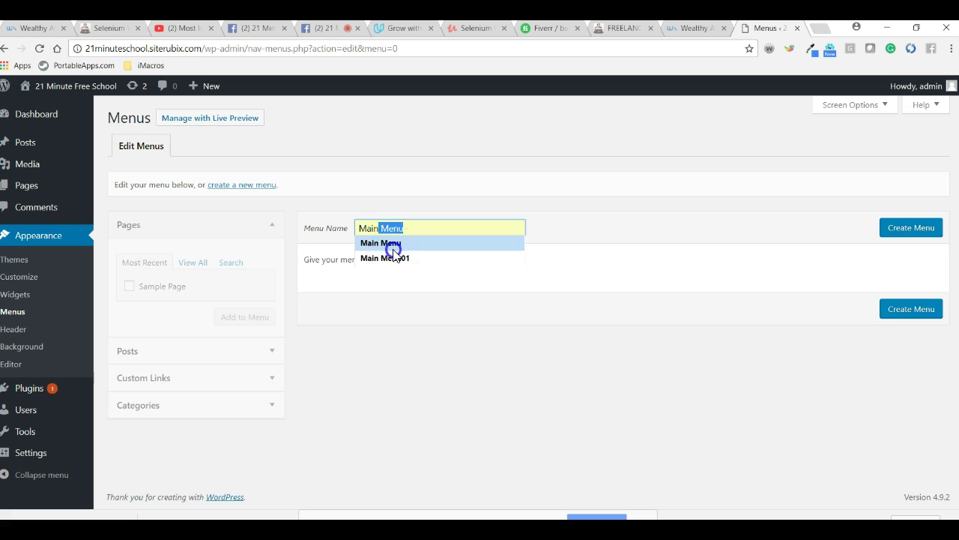
pyautogui.click(391, 244)
pyautogui.click(912, 239)
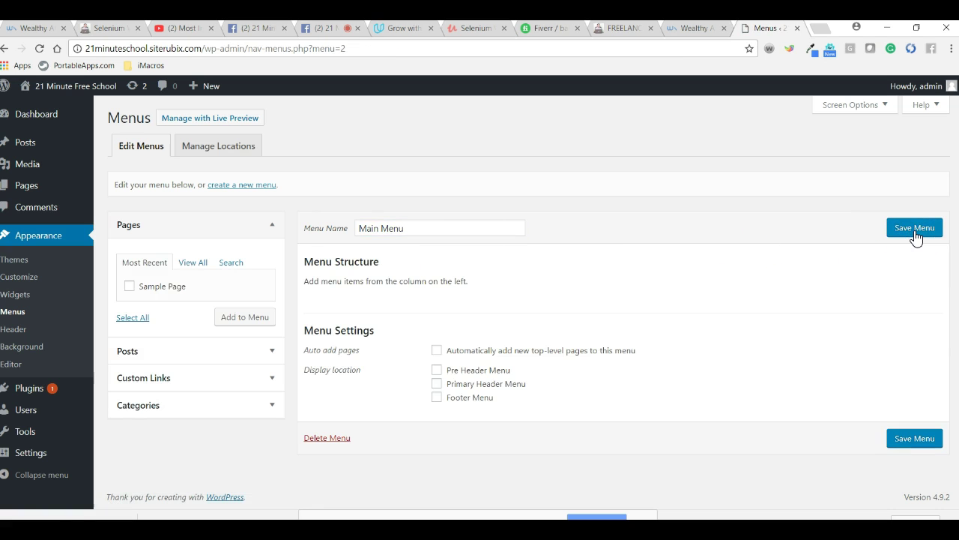
# - Set Main Menu to automatically add new top-level pages, display it as the Primary Header Menu, and save it
pyautogui.click(437, 351)
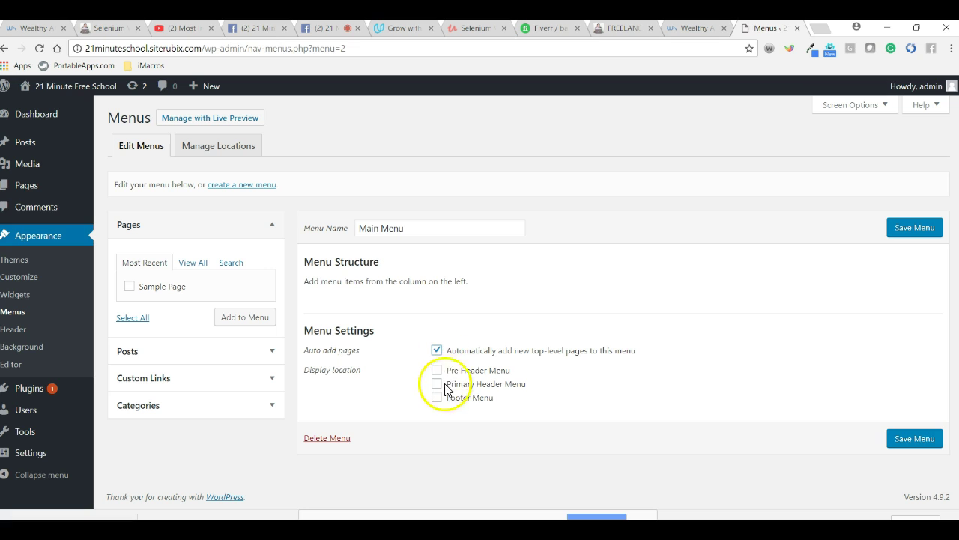
pyautogui.click(439, 387)
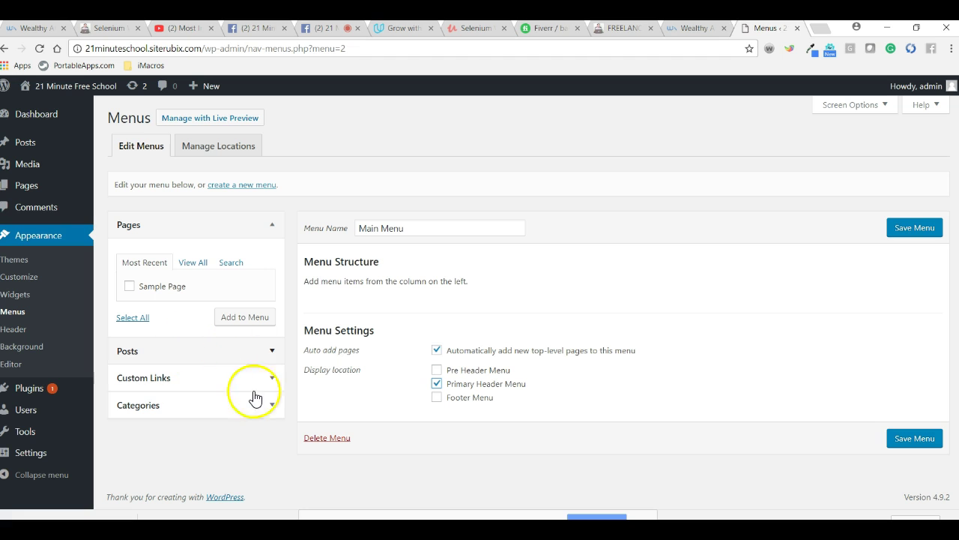
pyautogui.click(920, 440)
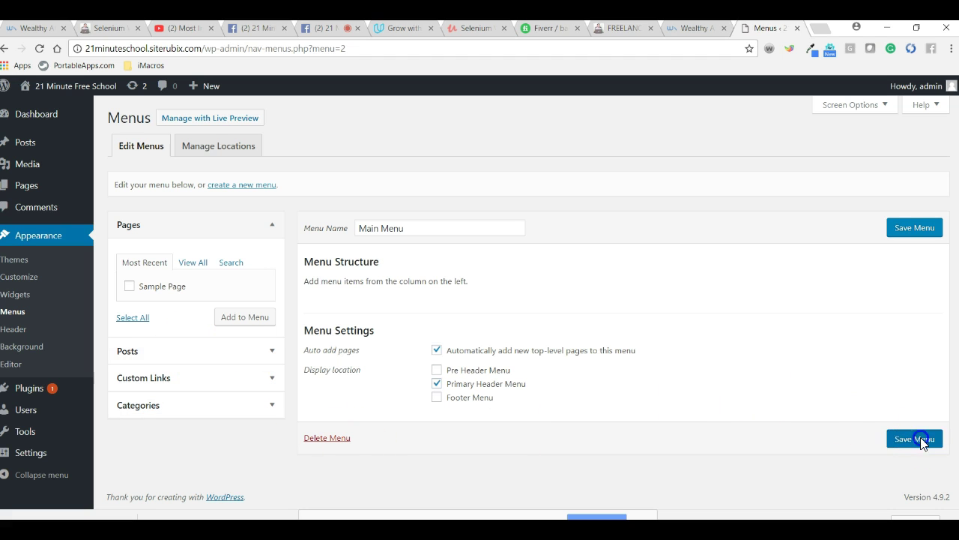
pyautogui.click(903, 265)
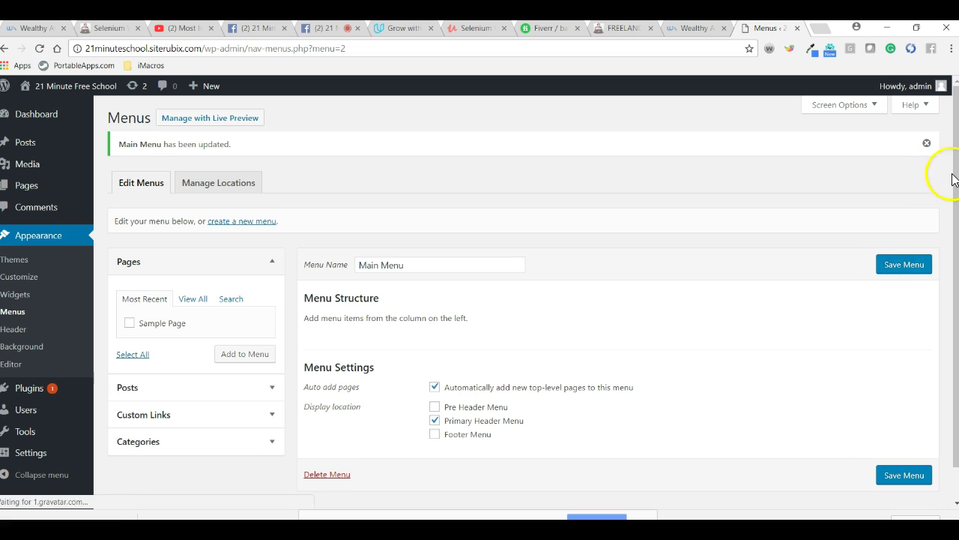
# - Add a new page titled "ABOUT US" and publish it
pyautogui.moveTo(193, 89)
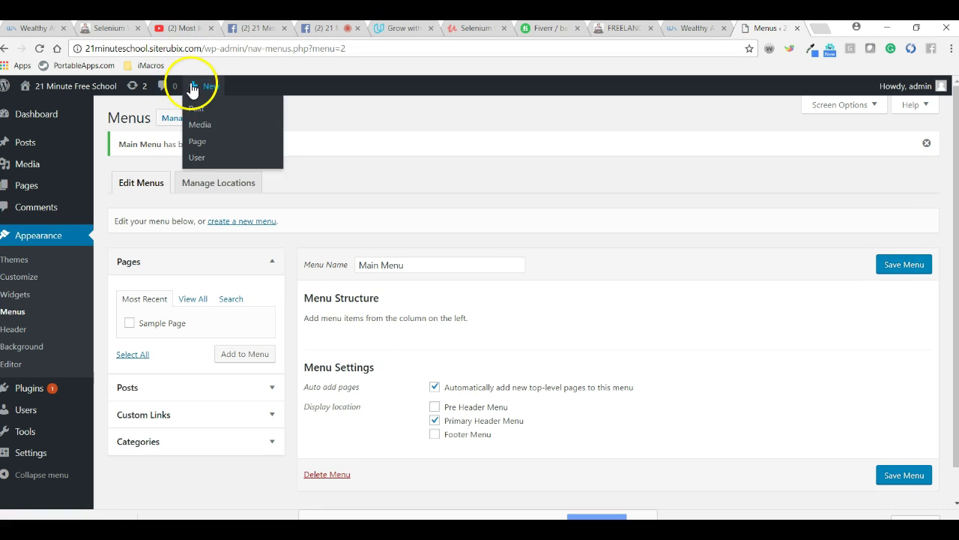
pyautogui.click(198, 147)
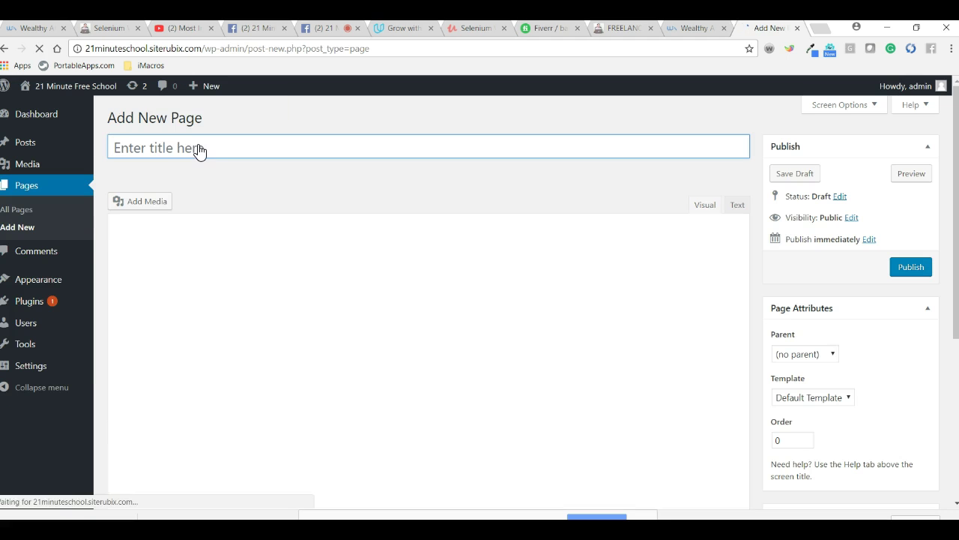
pyautogui.click(190, 149)
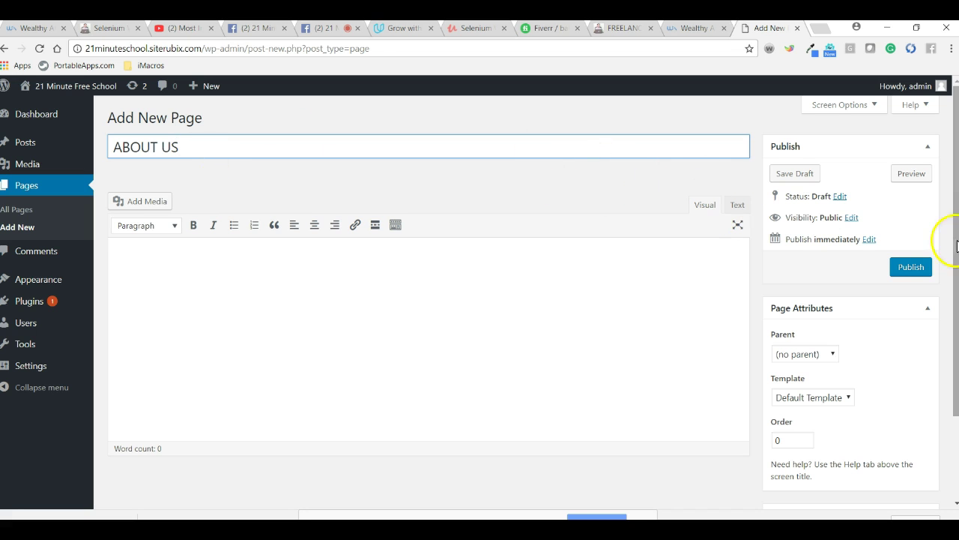
pyautogui.click(912, 268)
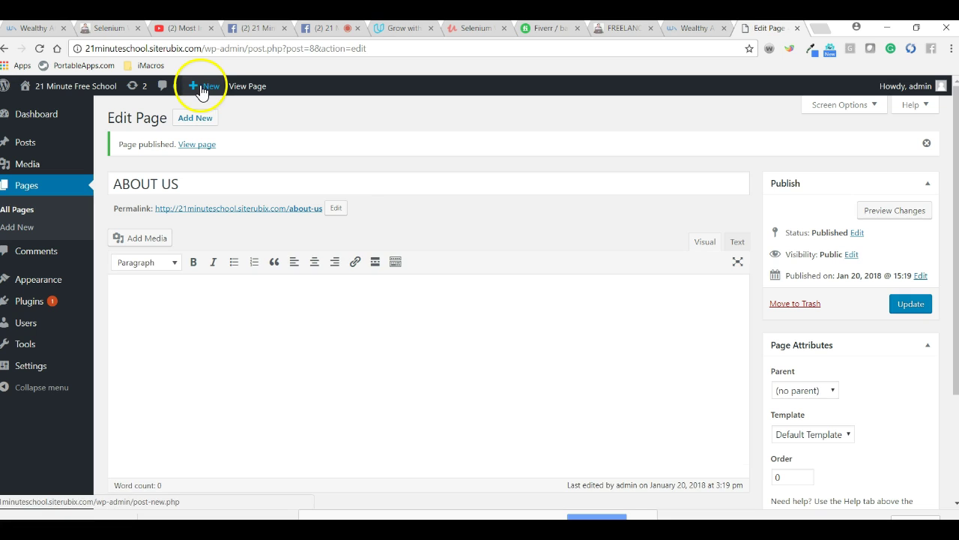
# - Add a new page titled "CONTACT US" and publish it
pyautogui.moveTo(191, 94)
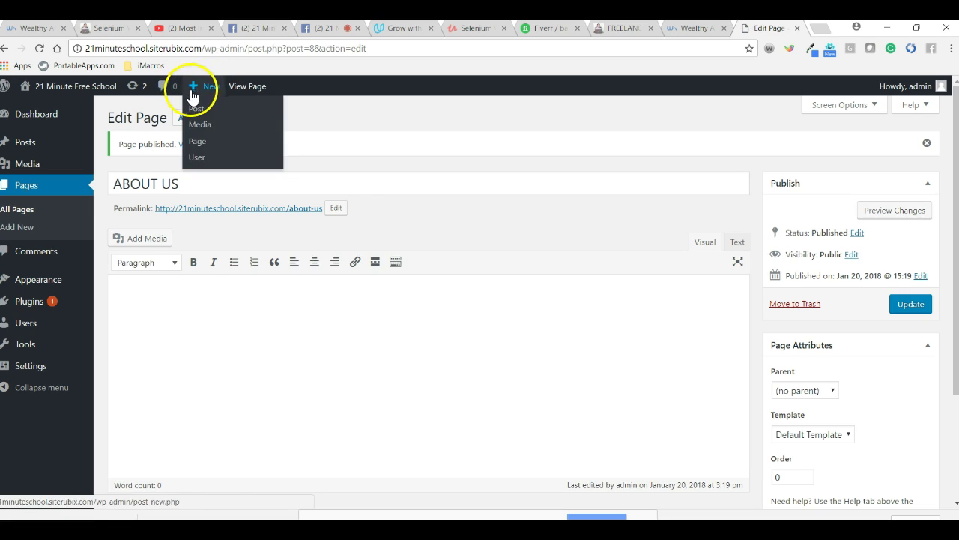
pyautogui.click(198, 142)
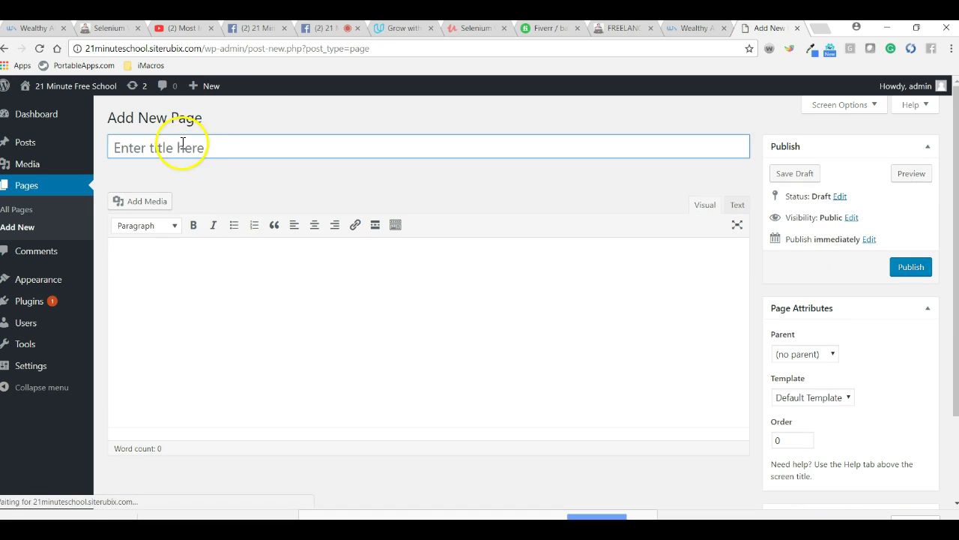
pyautogui.click(181, 145)
pyautogui.write('CONTACT US')
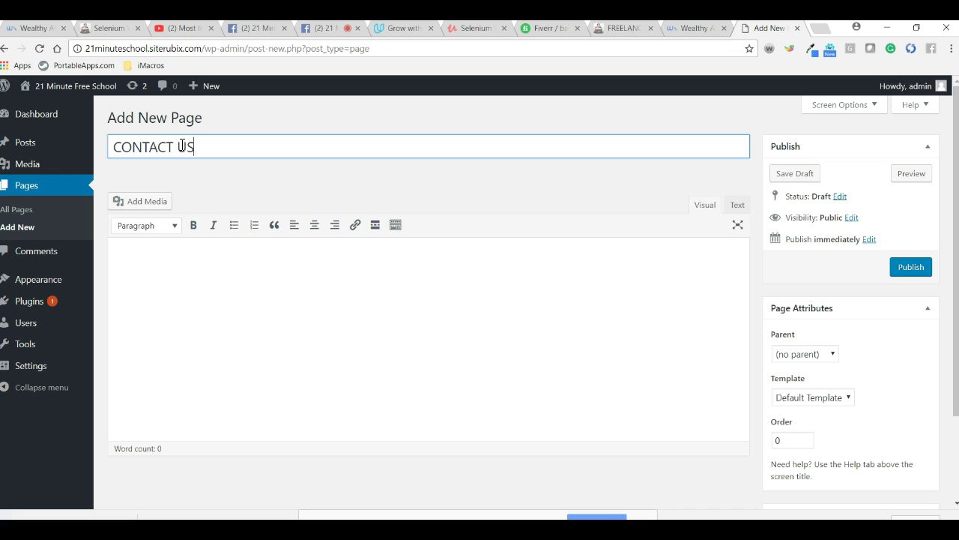
pyautogui.click(903, 271)
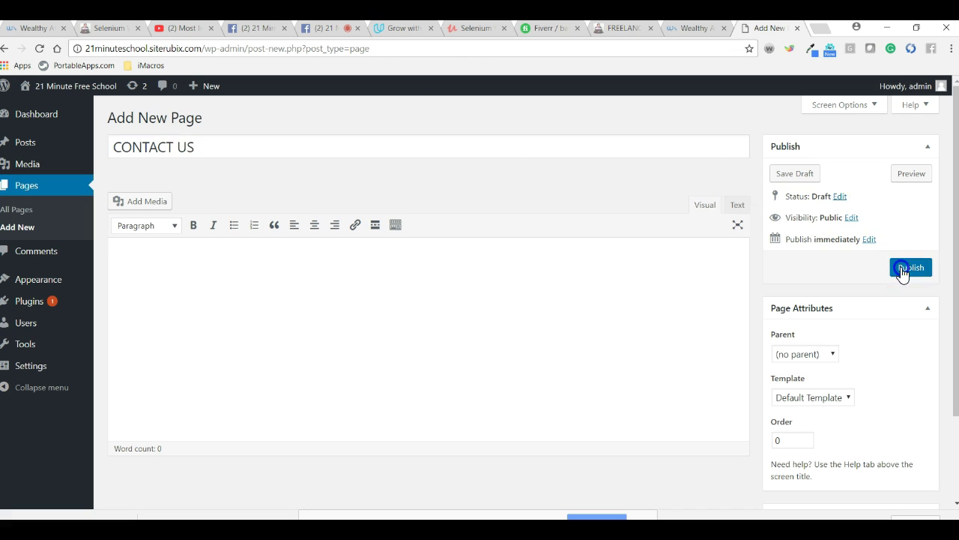
# - Add a new post titled "OUR SERVICES" and publish it
pyautogui.click(199, 87)
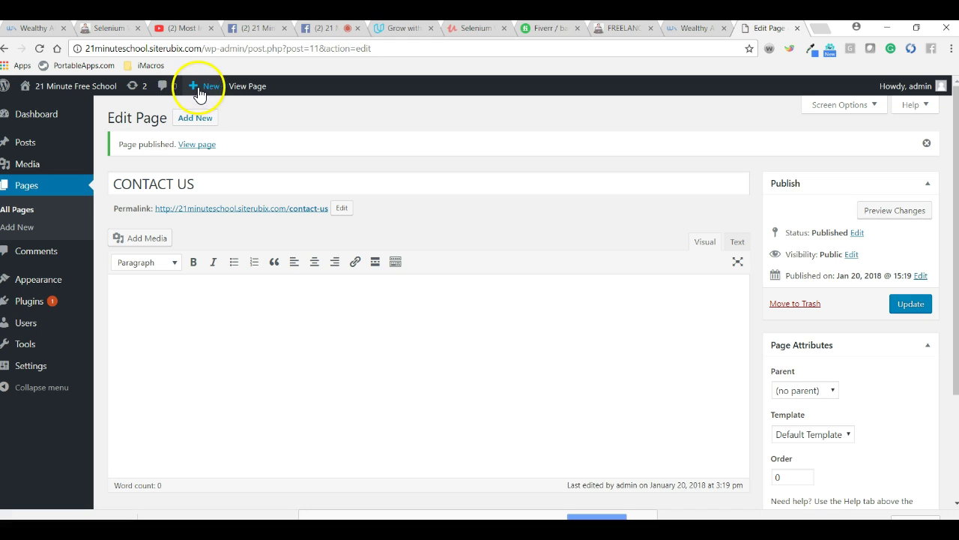
pyautogui.click(200, 88)
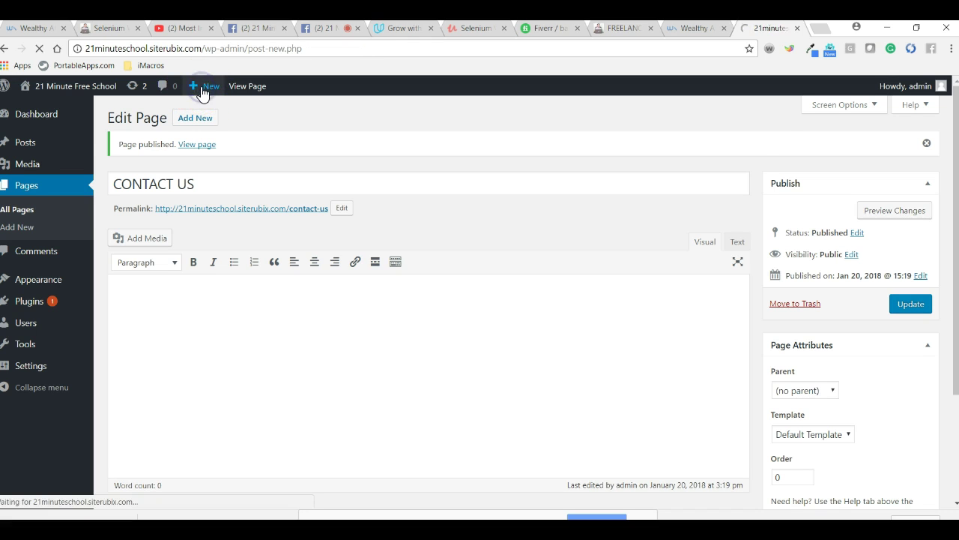
pyautogui.click(173, 144)
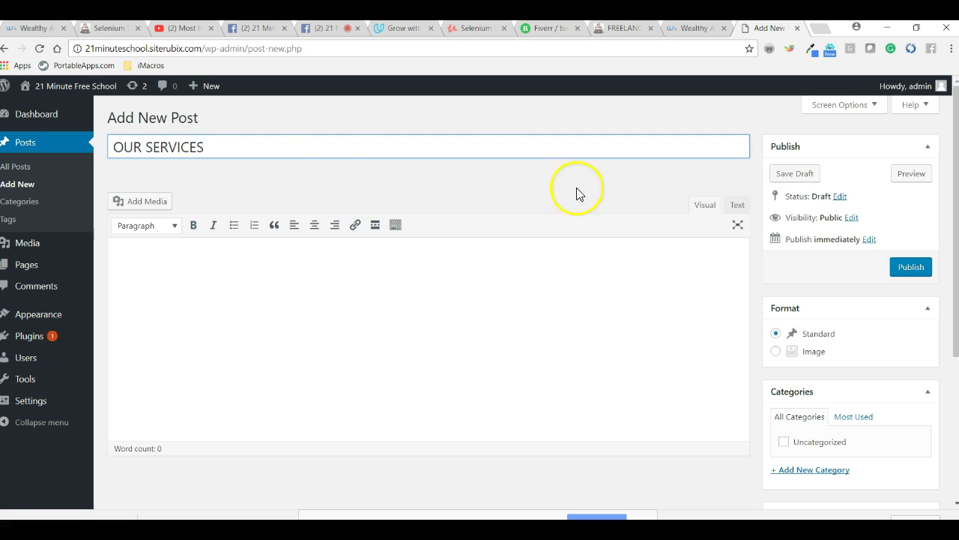
pyautogui.click(910, 272)
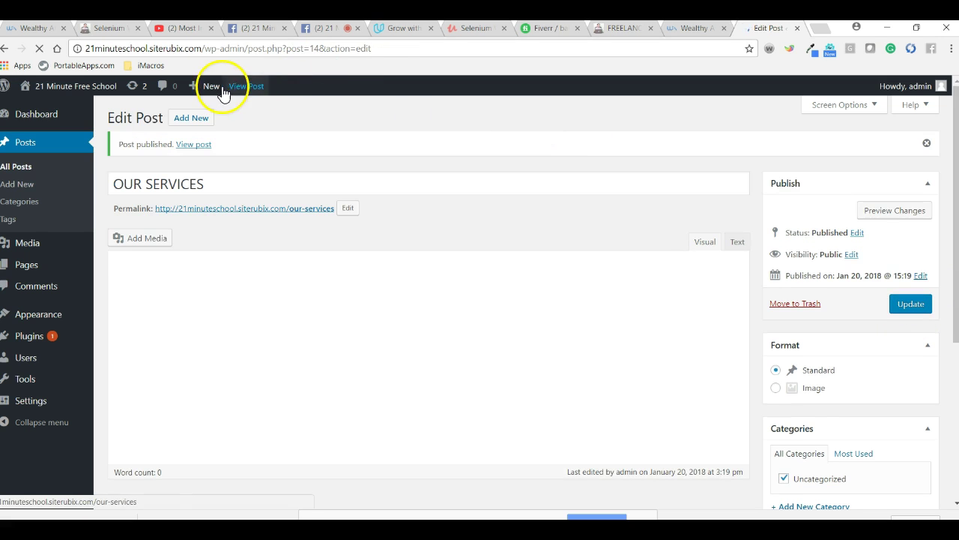
# - Add a new page titled "NEWS" and publish it
pyautogui.moveTo(201, 93)
pyautogui.click(200, 143)
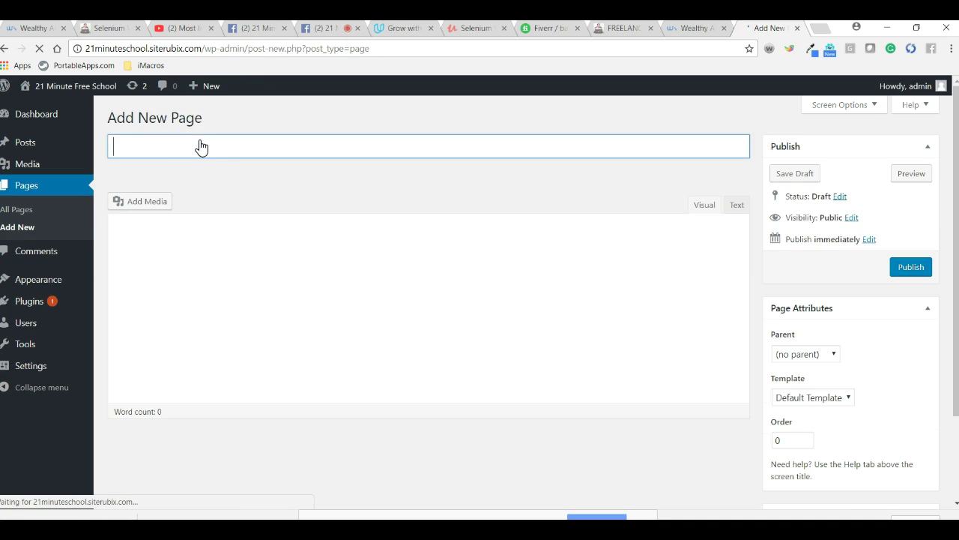
pyautogui.click(177, 147)
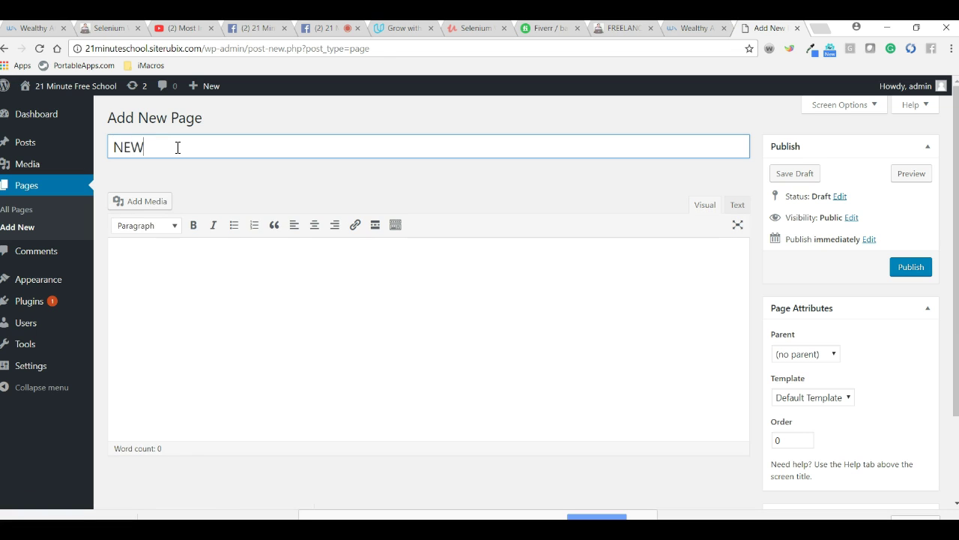
pyautogui.click(902, 269)
# - Add a new post titled "INFO & TECH" and publish it
pyautogui.moveTo(204, 94)
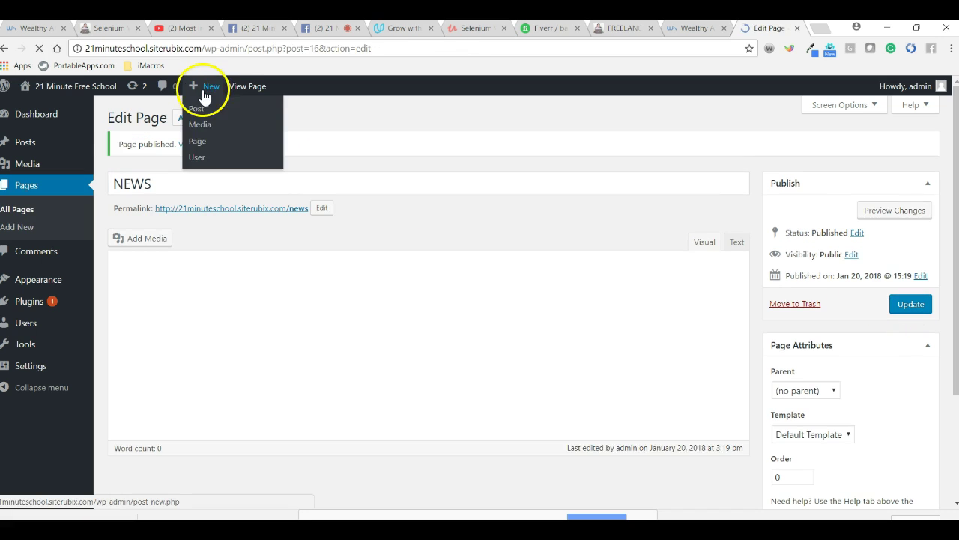
pyautogui.click(196, 89)
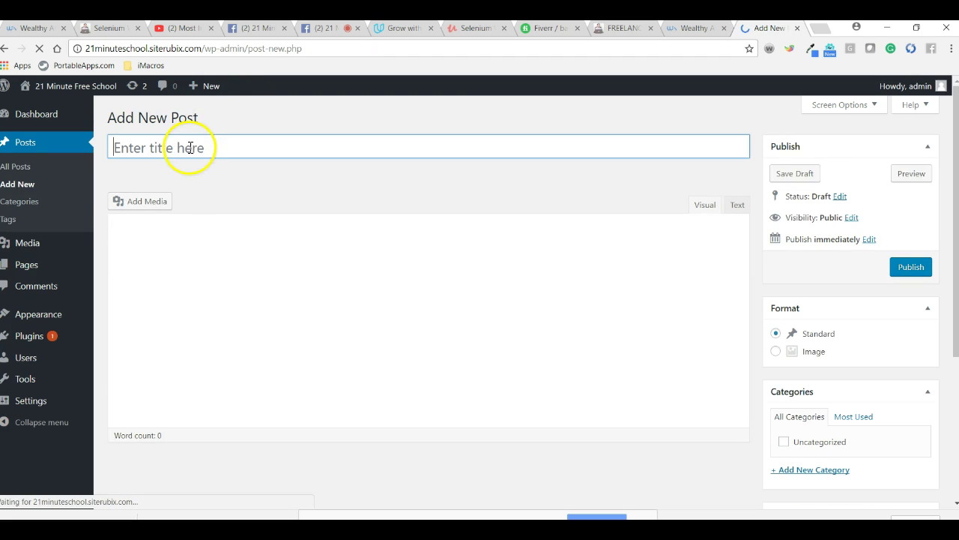
pyautogui.click(190, 147)
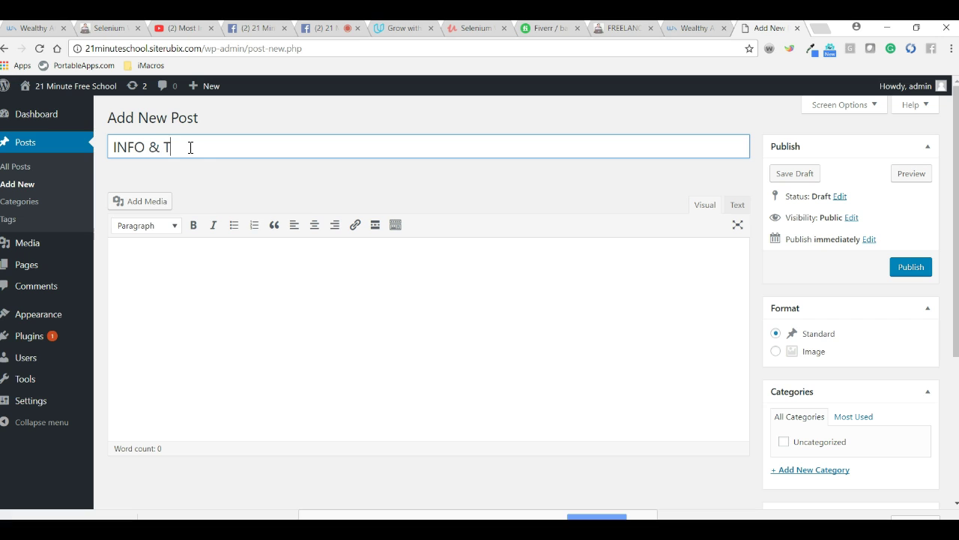
pyautogui.click(912, 269)
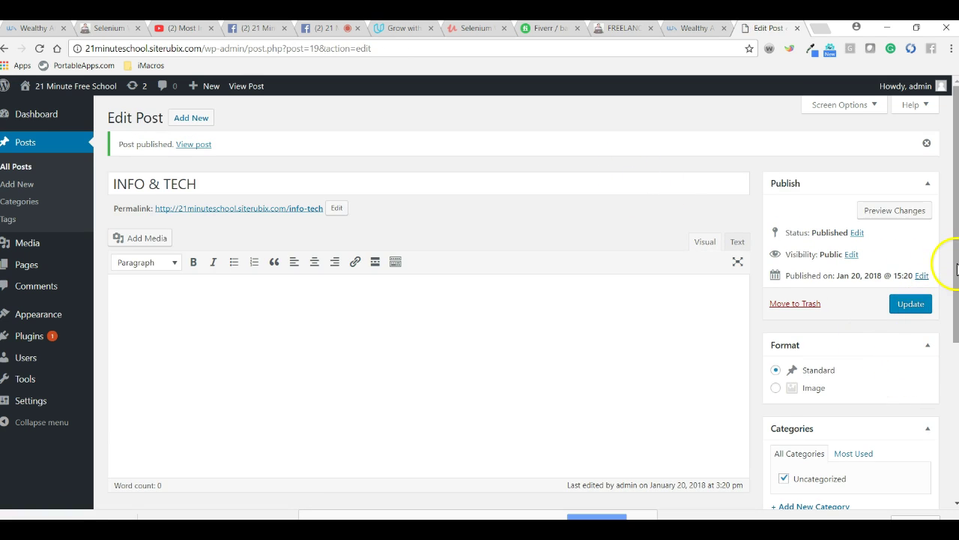
# - Look over the INFO & TECH post's category, tag and featured image settings, and visit the site's homepage to check the header menu
pyautogui.moveTo(957, 268); pyautogui.dragTo(957, 413)
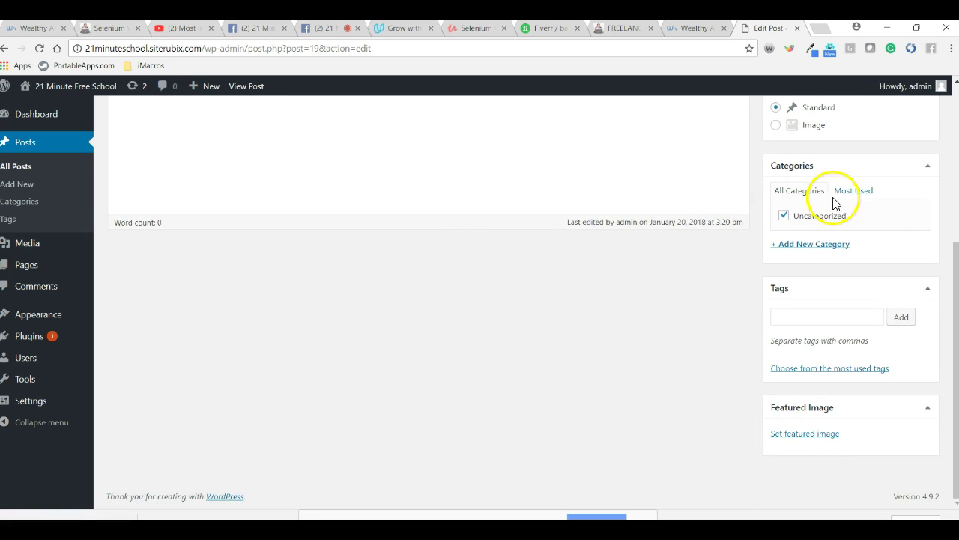
pyautogui.moveTo(953, 270); pyautogui.dragTo(942, 110)
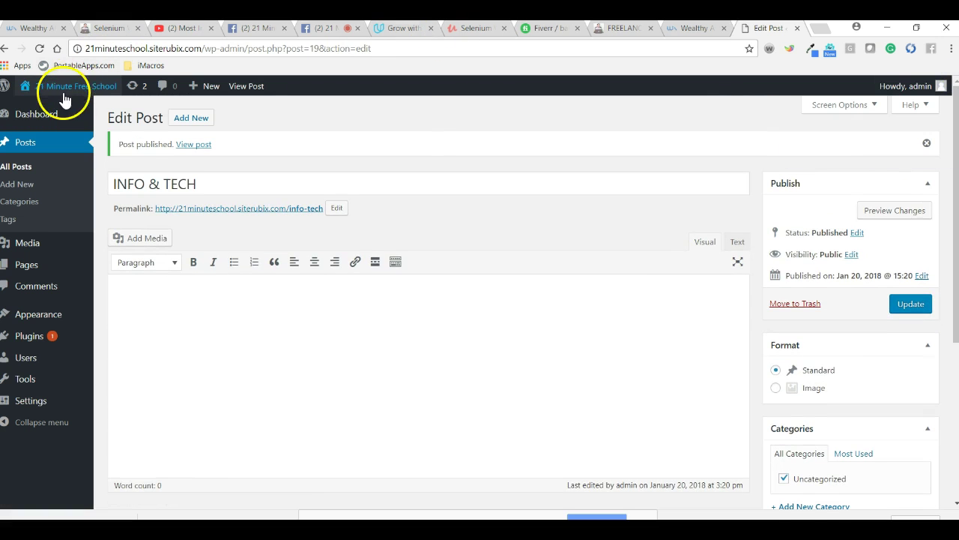
pyautogui.moveTo(60, 93)
pyautogui.click(42, 110)
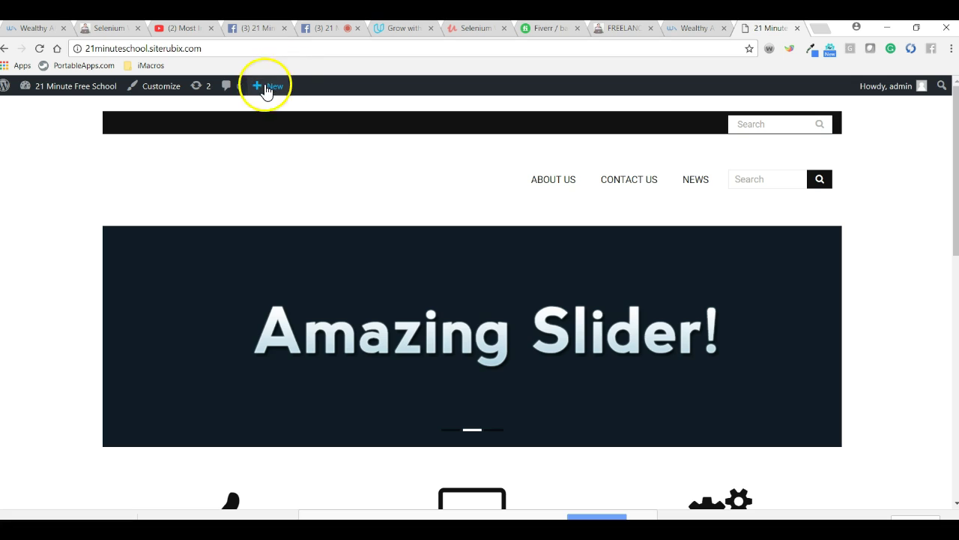
# - Add a new page titled "OUR BLOGS", publish it, and check the header menu on the site's homepage
pyautogui.moveTo(264, 89)
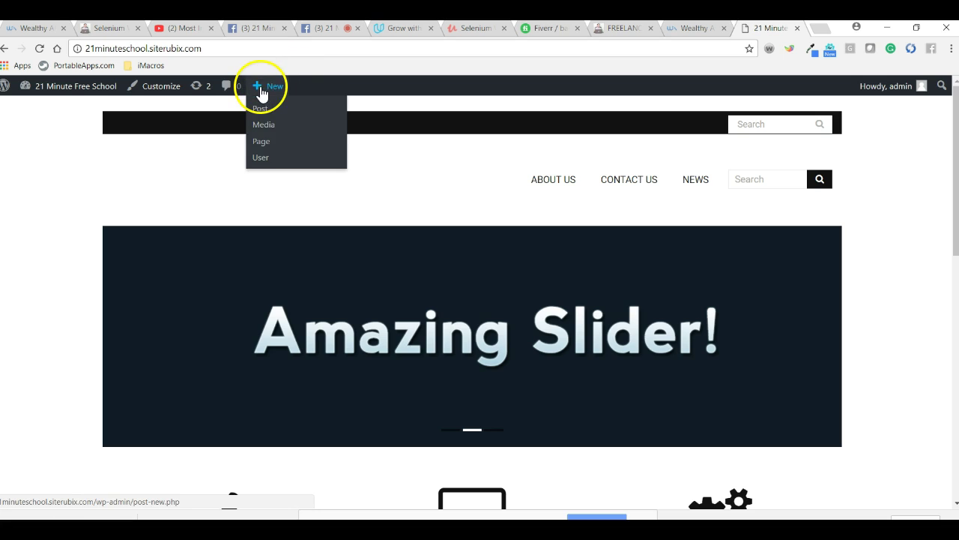
pyautogui.click(268, 141)
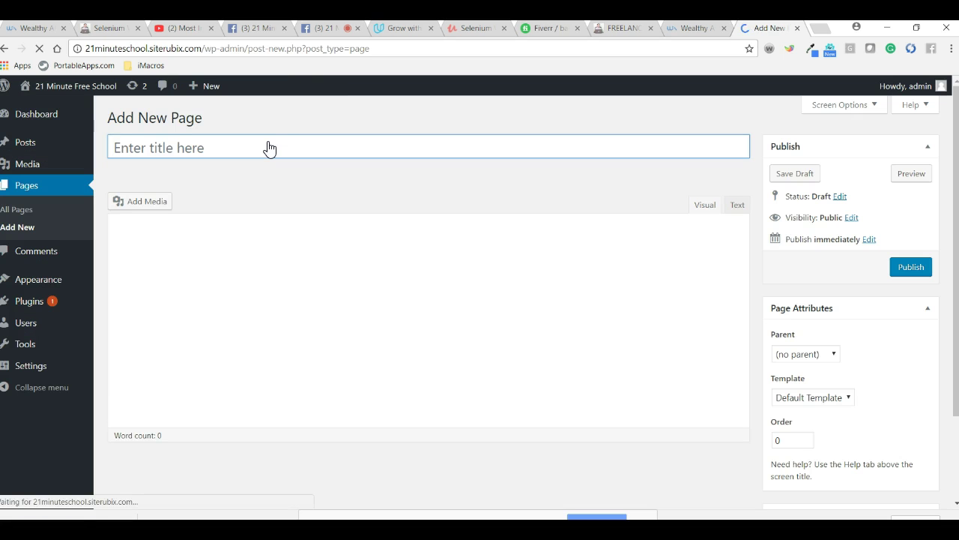
pyautogui.click(262, 149)
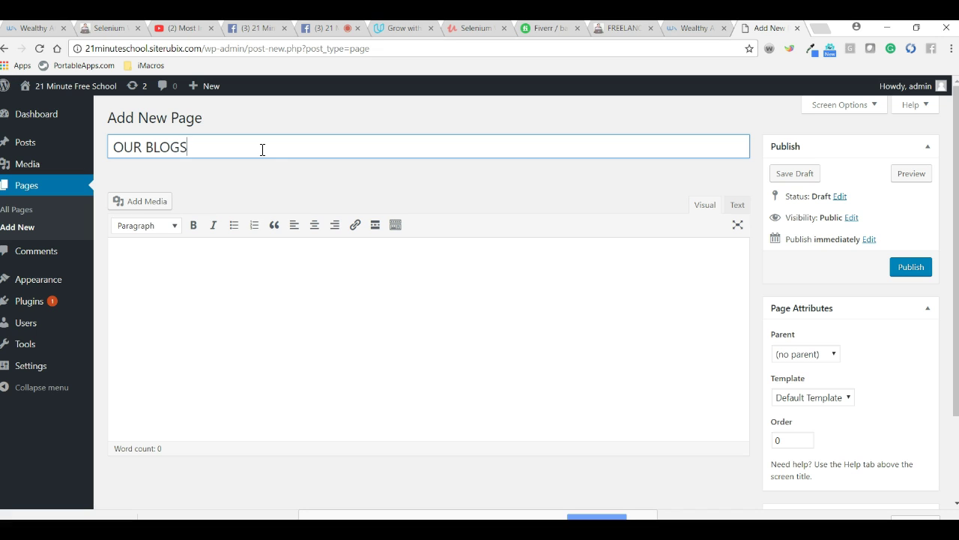
pyautogui.click(907, 268)
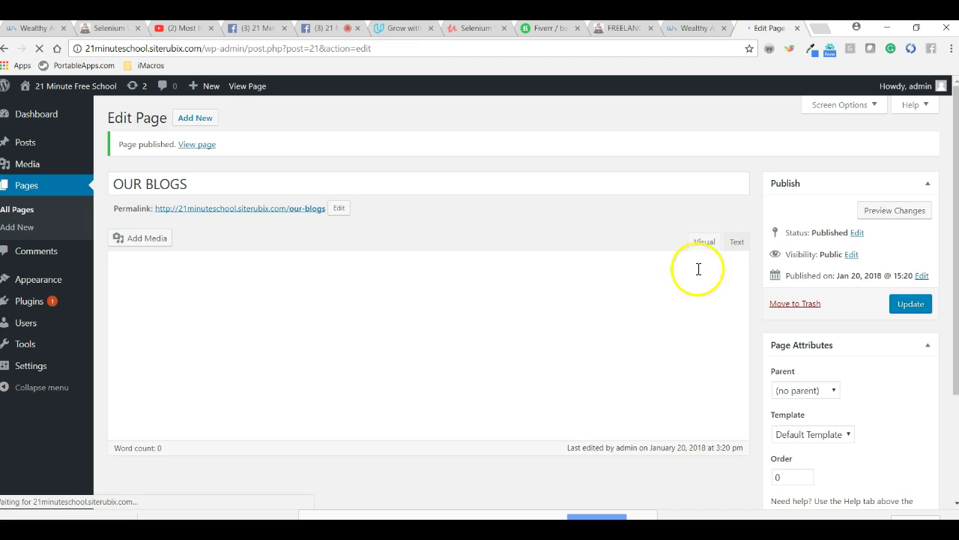
pyautogui.moveTo(47, 87)
pyautogui.click(38, 109)
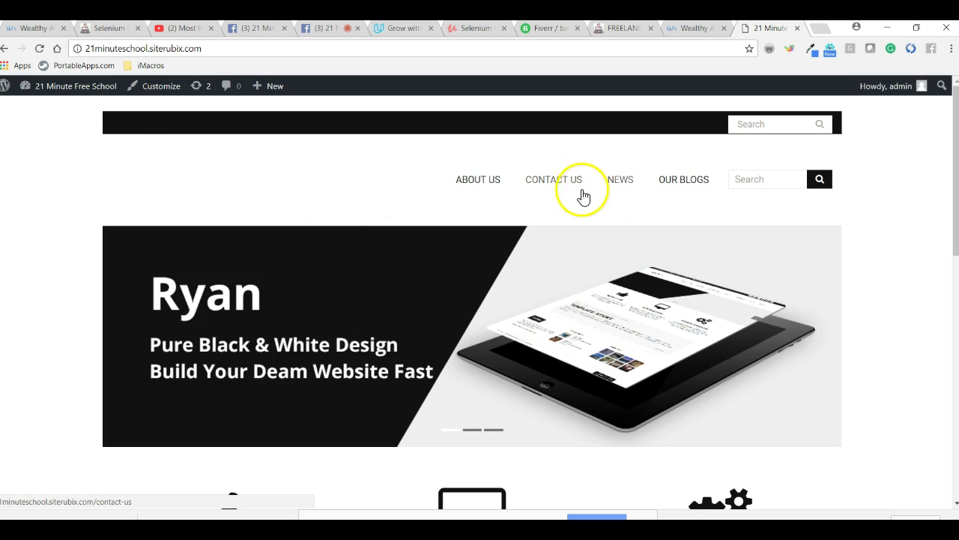
# - Add the Home page to the Main Menu structure and save the menu
pyautogui.moveTo(30, 87)
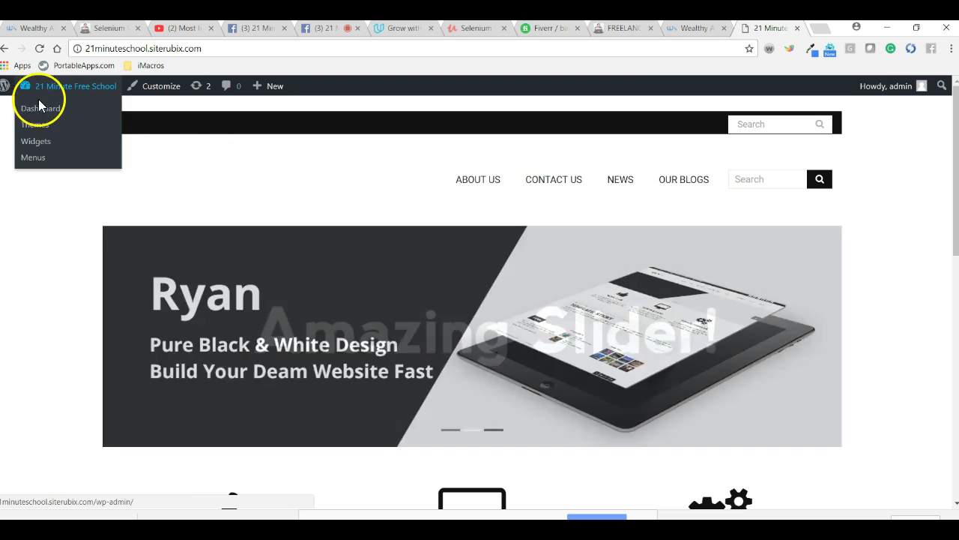
pyautogui.click(36, 160)
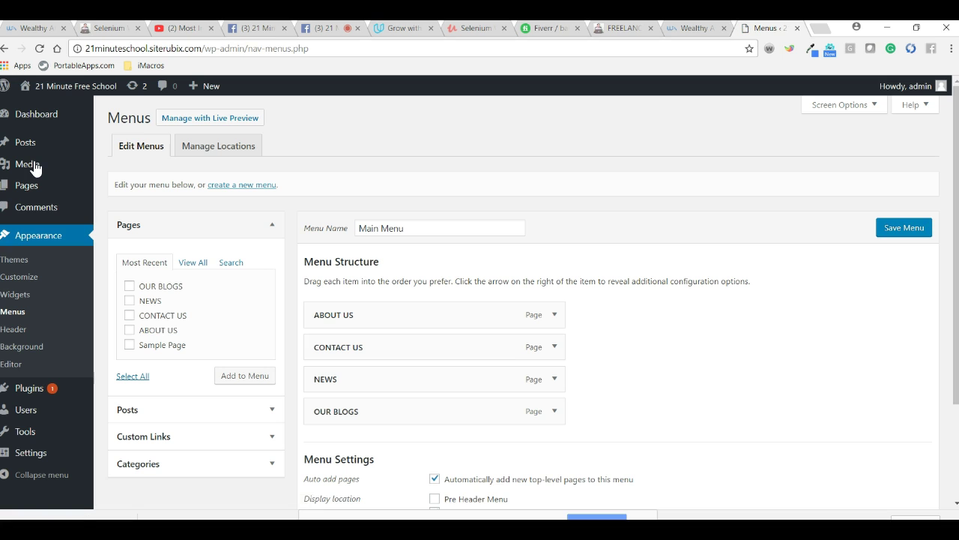
pyautogui.scroll(-1, 34, 166)
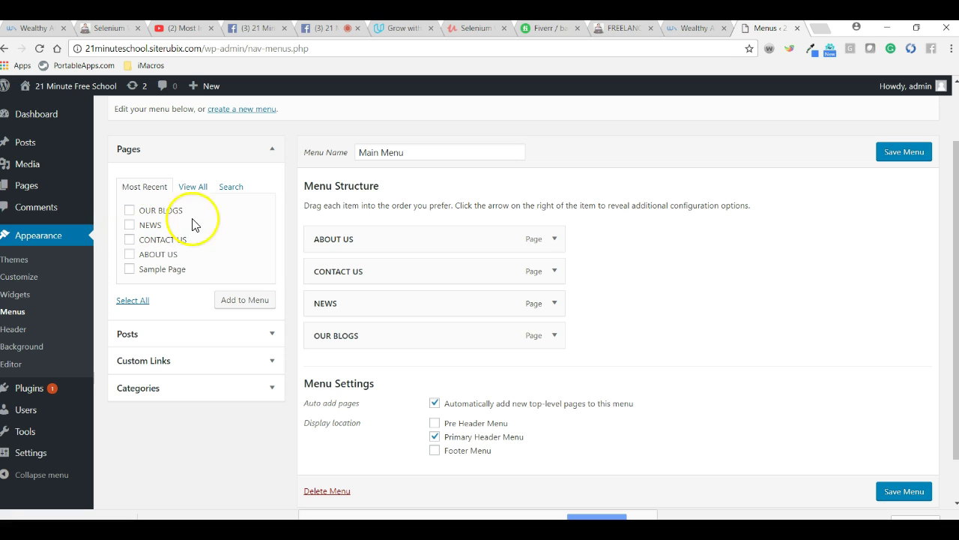
pyautogui.click(195, 189)
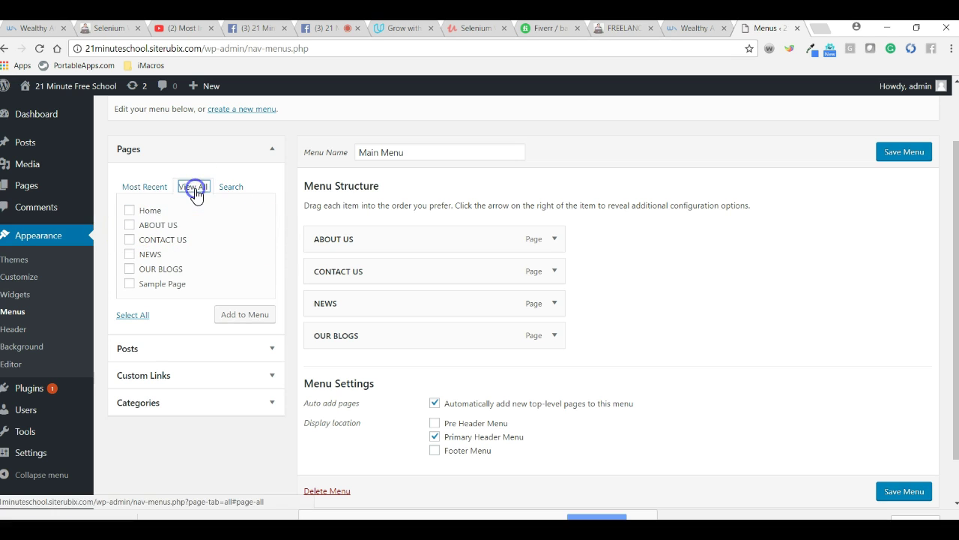
pyautogui.click(130, 212)
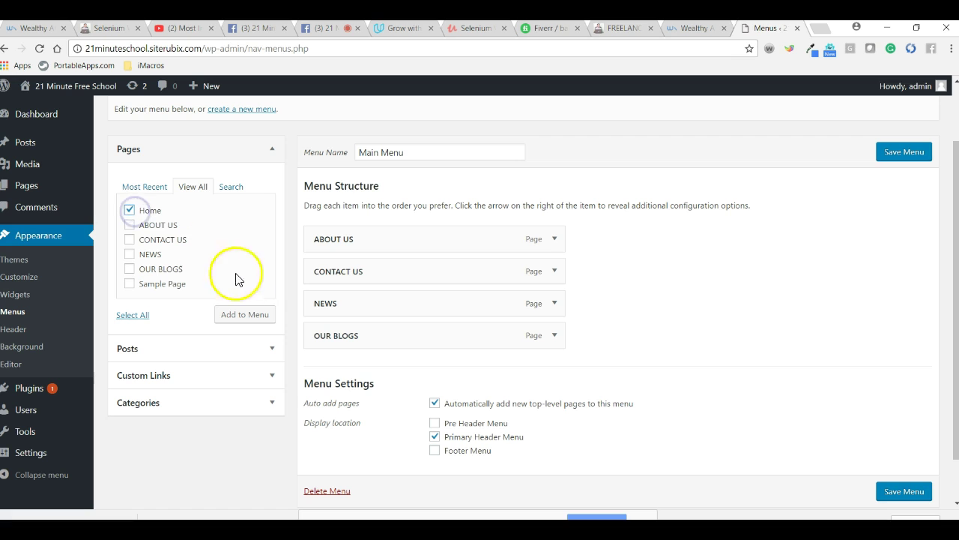
pyautogui.click(247, 315)
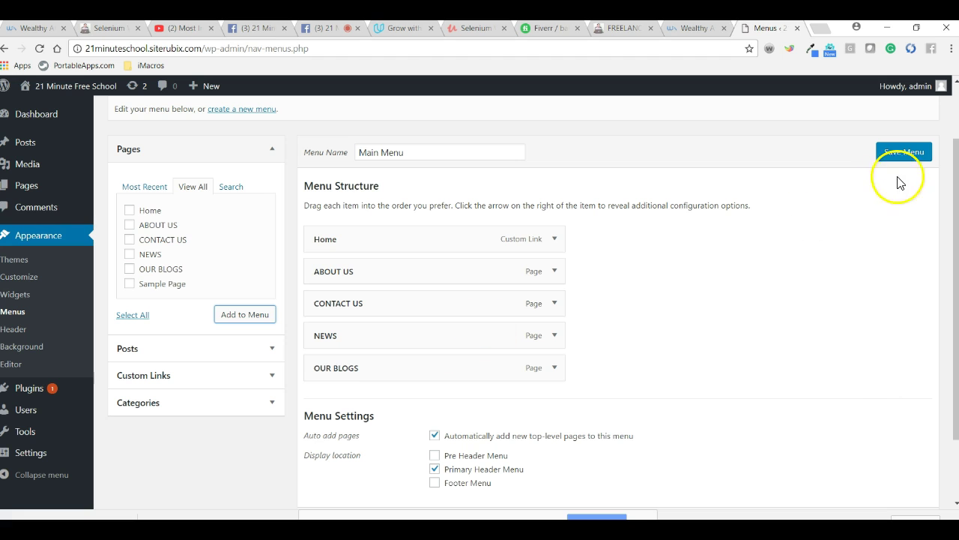
pyautogui.click(908, 153)
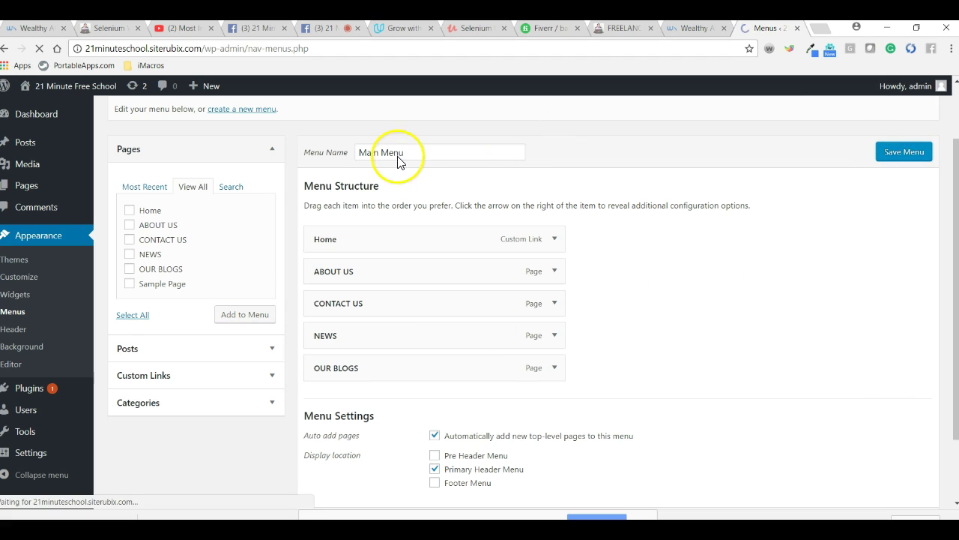
# - Add a new page titled "OUR SERVICES" and publish it
pyautogui.moveTo(198, 90)
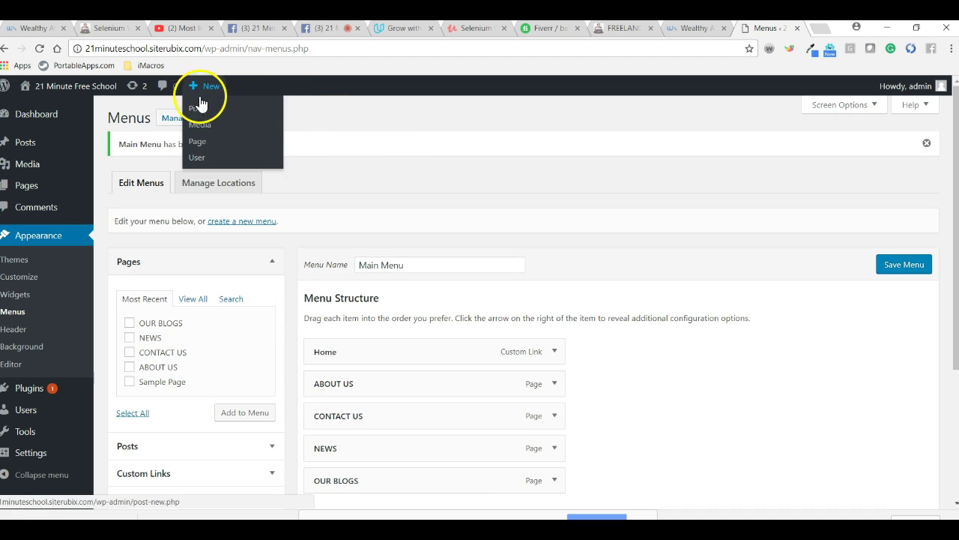
pyautogui.click(197, 147)
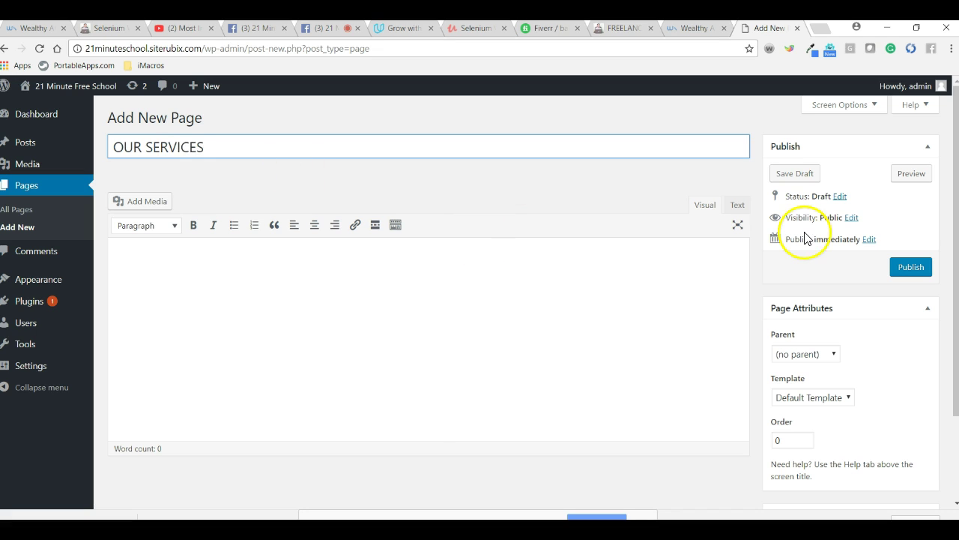
pyautogui.click(913, 268)
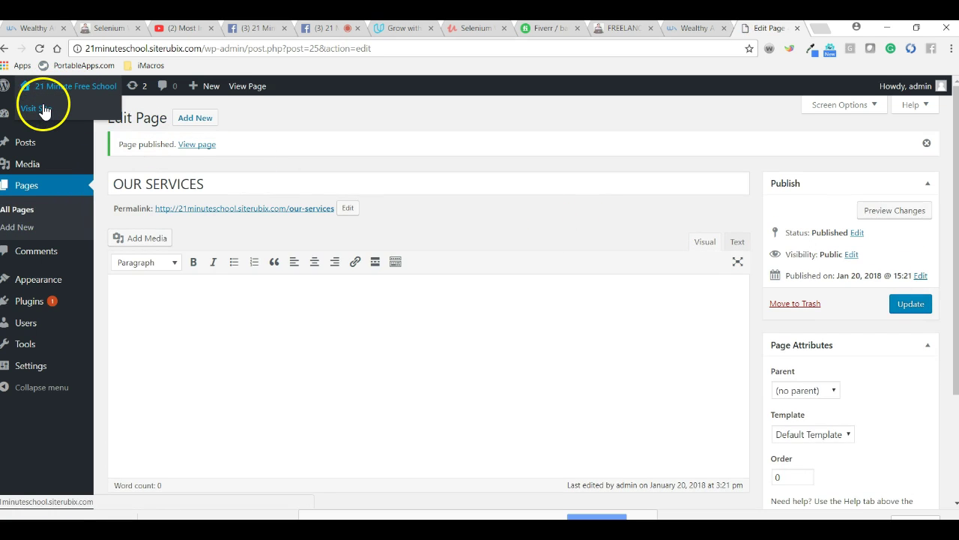
# - Visit the site's homepage and look over the header menu and the list of published posts
pyautogui.click(44, 109)
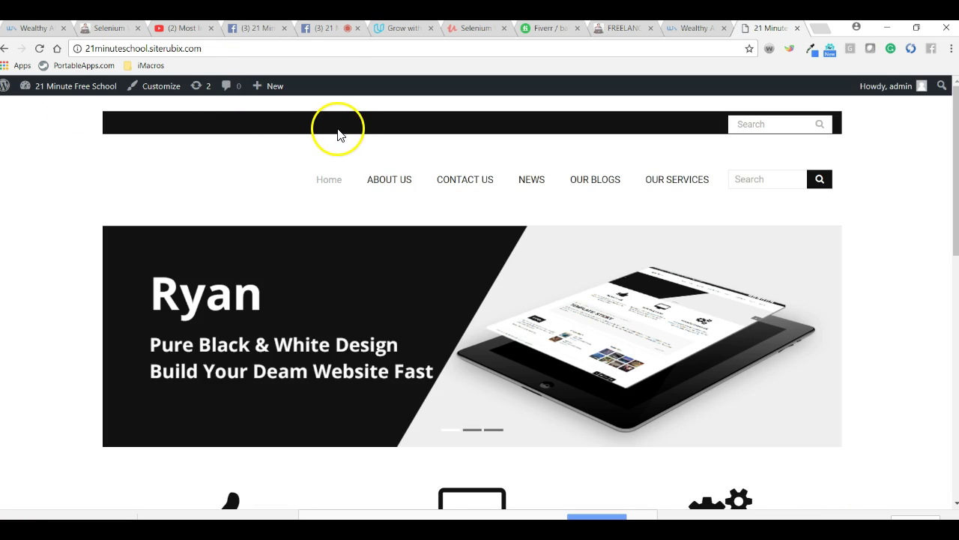
pyautogui.scroll(-2, 285, 321)
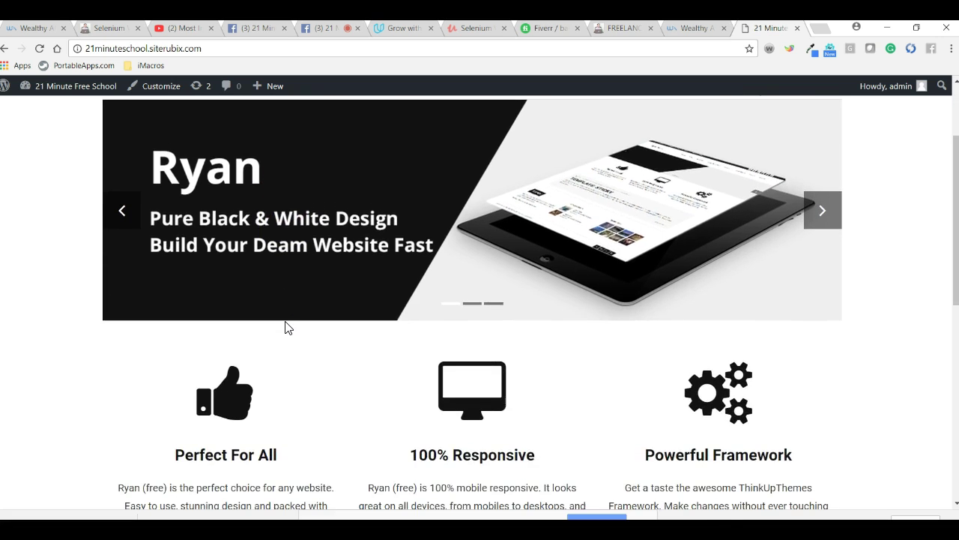
pyautogui.scroll(-7, 284, 326)
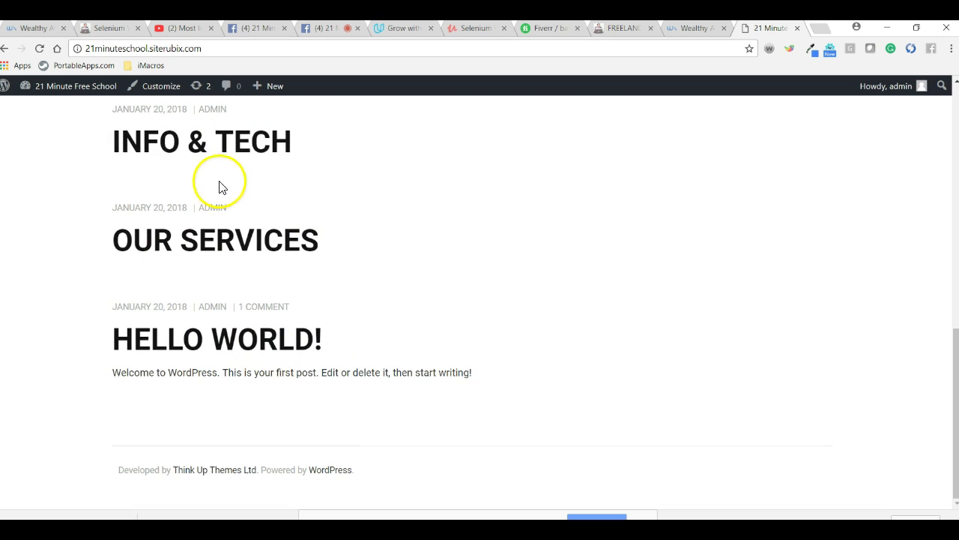
# - Start a new post titled "Welcome to our school" with the lines "Hello World!", "Greetings!" and "21 Minute School is a free school for all."
pyautogui.moveTo(268, 90)
pyautogui.click(265, 111)
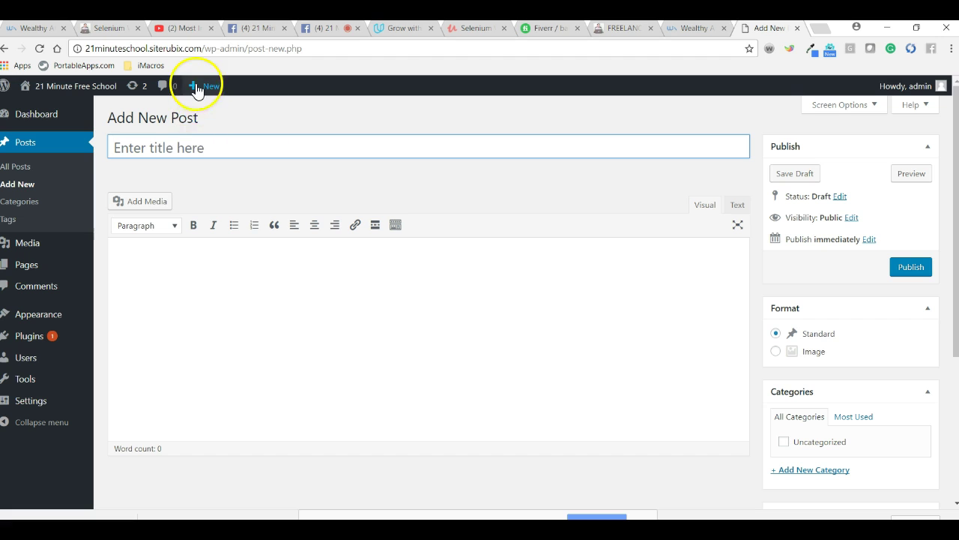
pyautogui.click(166, 147)
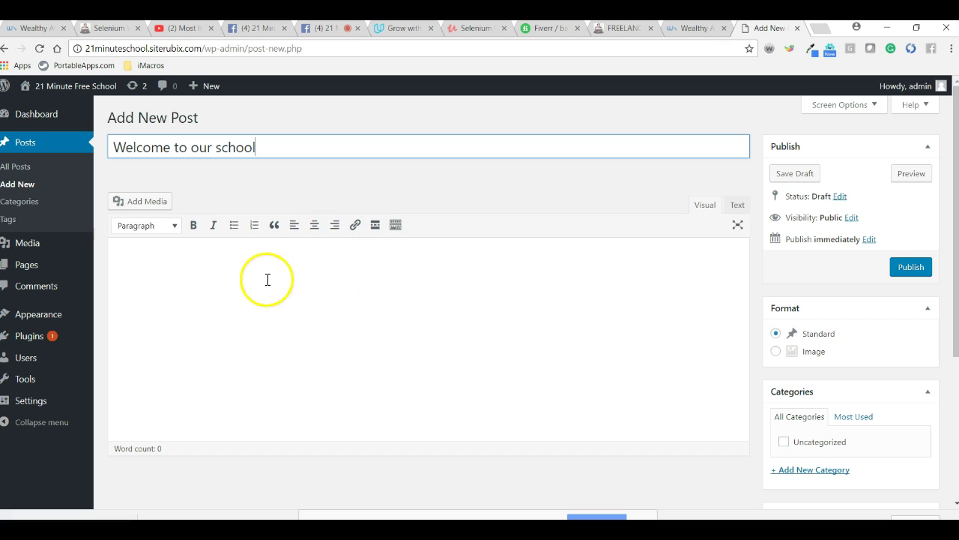
pyautogui.click(245, 277)
pyautogui.write('Hello World!')
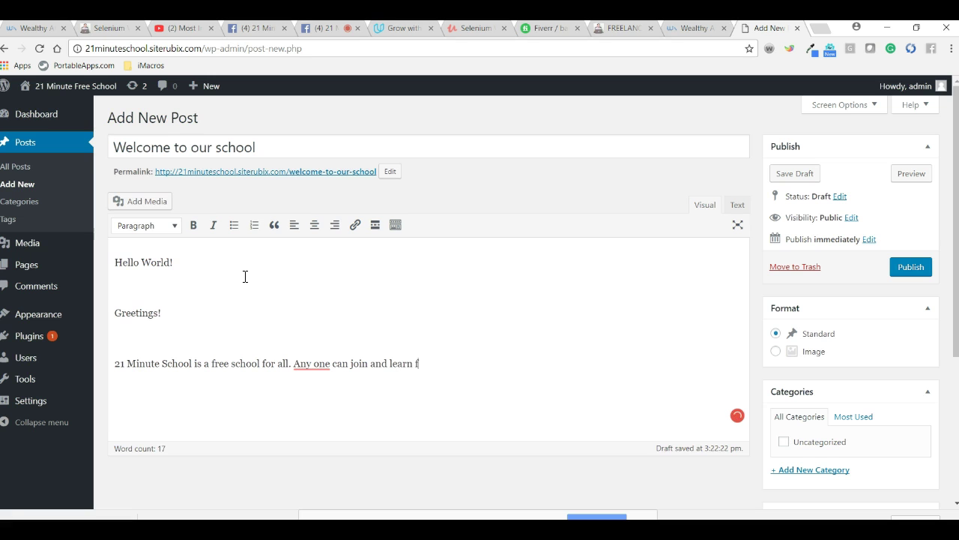
# - Reword the post's last sentence to "Anyone can join, learn and earn free from anywhere in the world!"
pyautogui.click(316, 367)
pyautogui.click(316, 402)
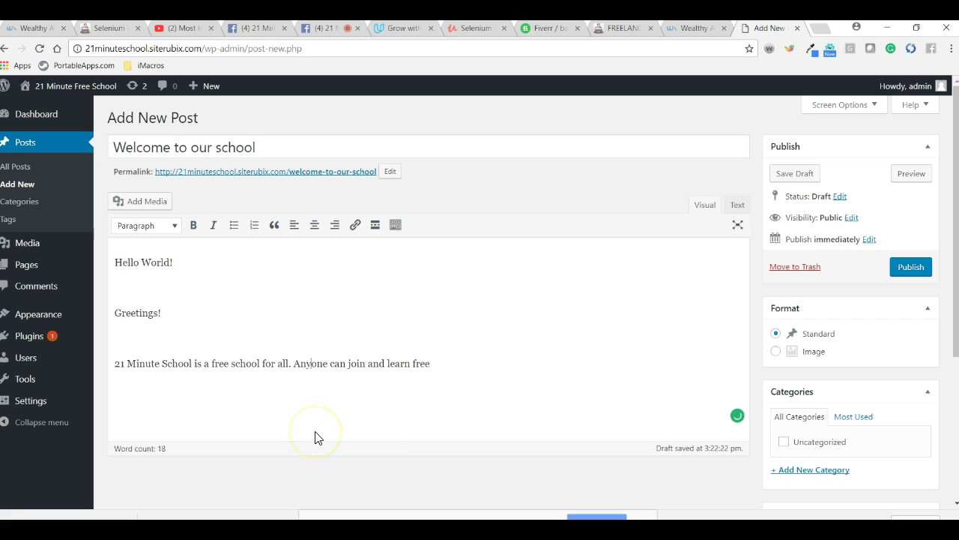
pyautogui.click(366, 367)
pyautogui.write('edlearn')
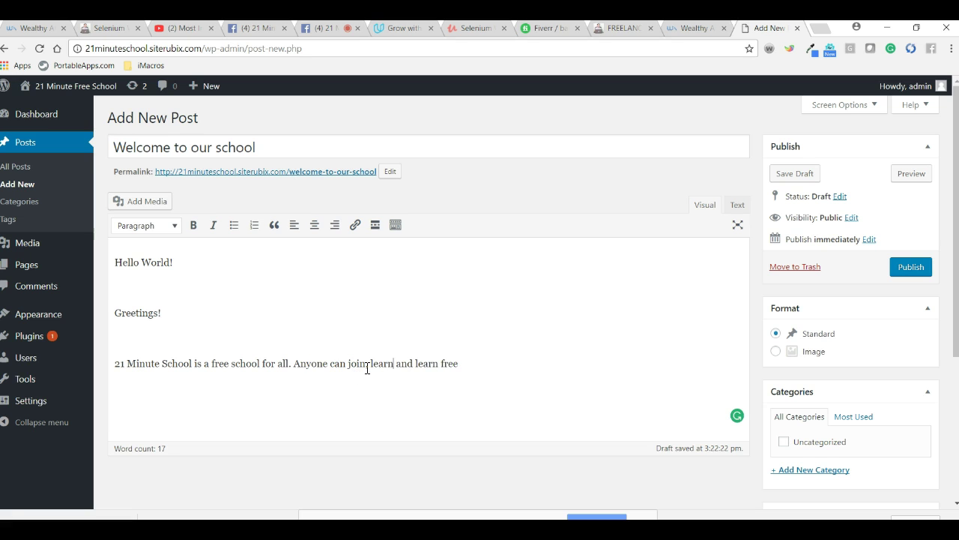
pyautogui.click(367, 365)
pyautogui.write(', learn')
pyautogui.click(418, 363)
pyautogui.press('BackSpace')
pyautogui.click(476, 367)
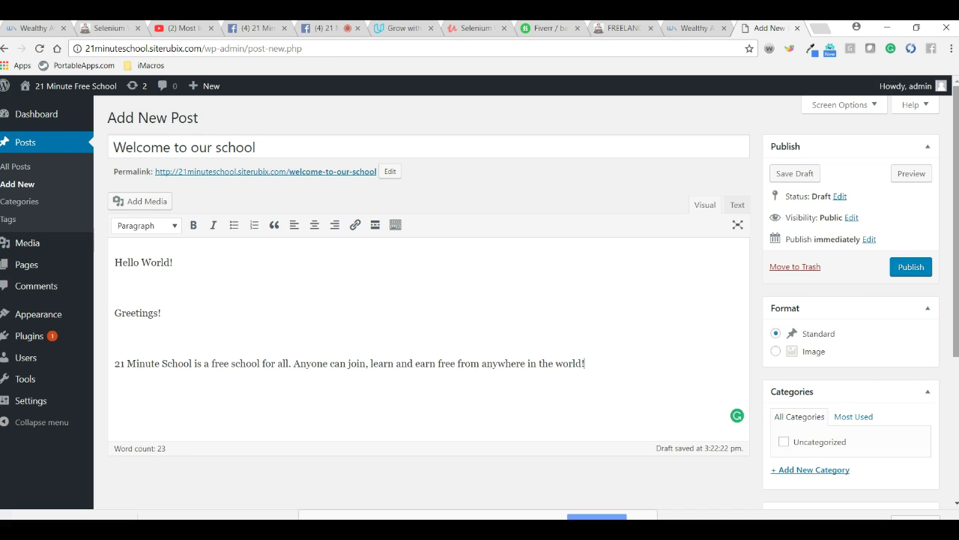
# - Upload the Mujib image from the Politics folder in Downloads as the post's featured image, and publish the post
pyautogui.moveTo(957, 294); pyautogui.dragTo(939, 447)
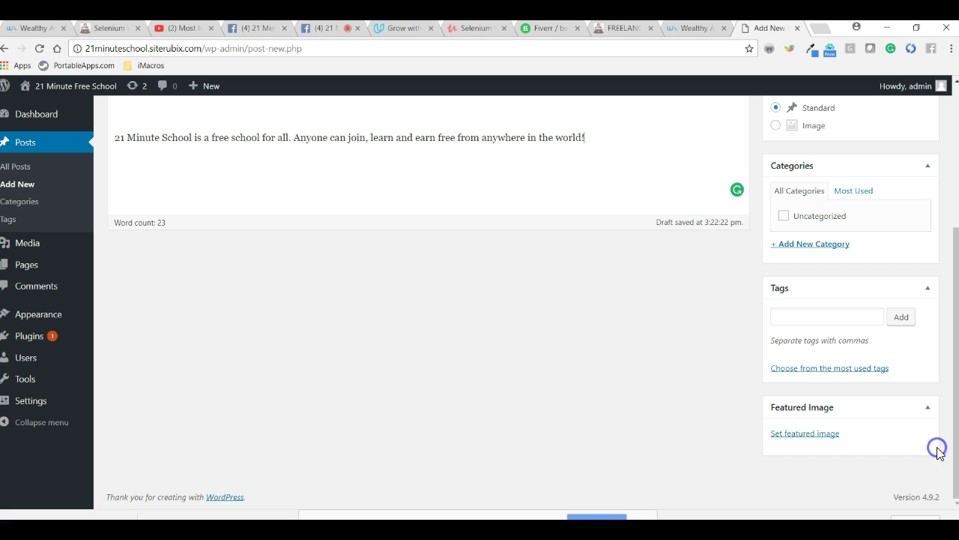
pyautogui.click(807, 435)
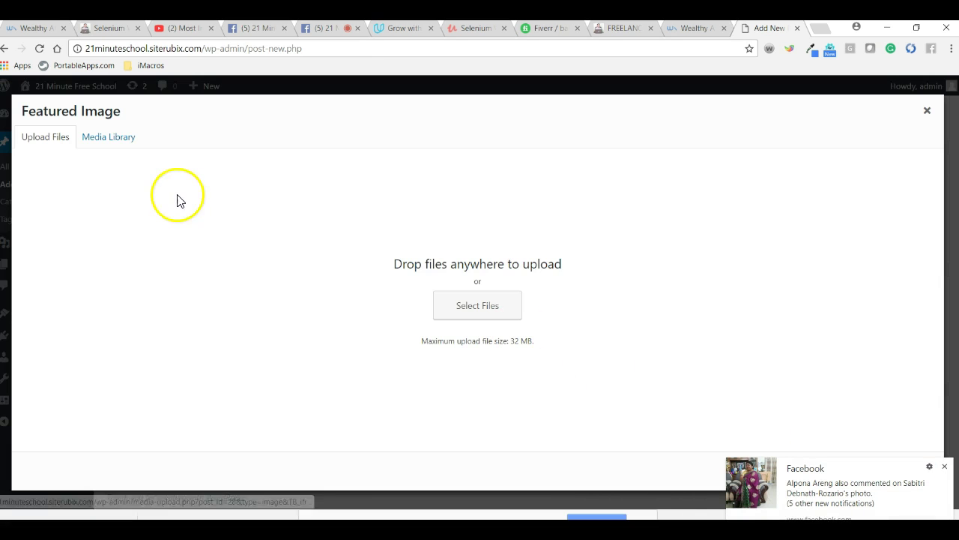
pyautogui.click(47, 143)
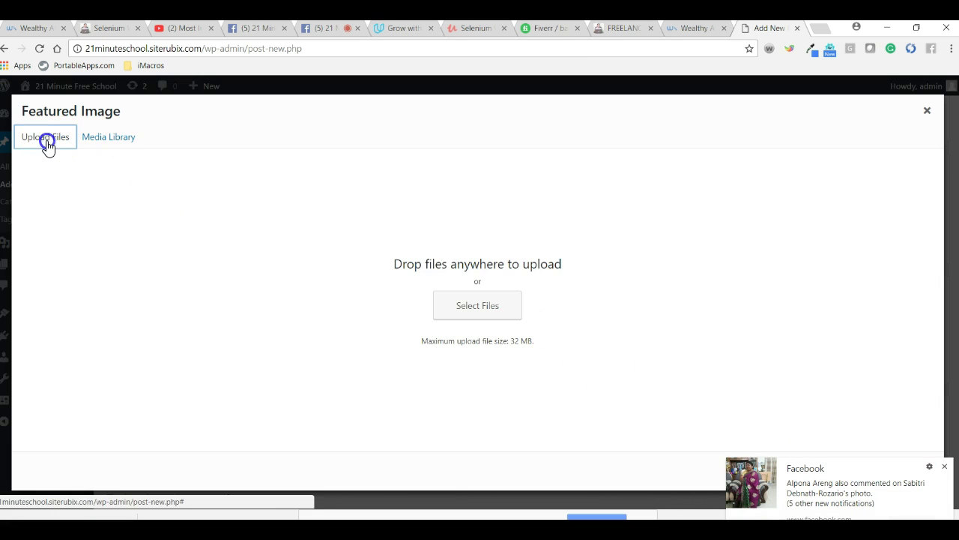
pyautogui.click(461, 309)
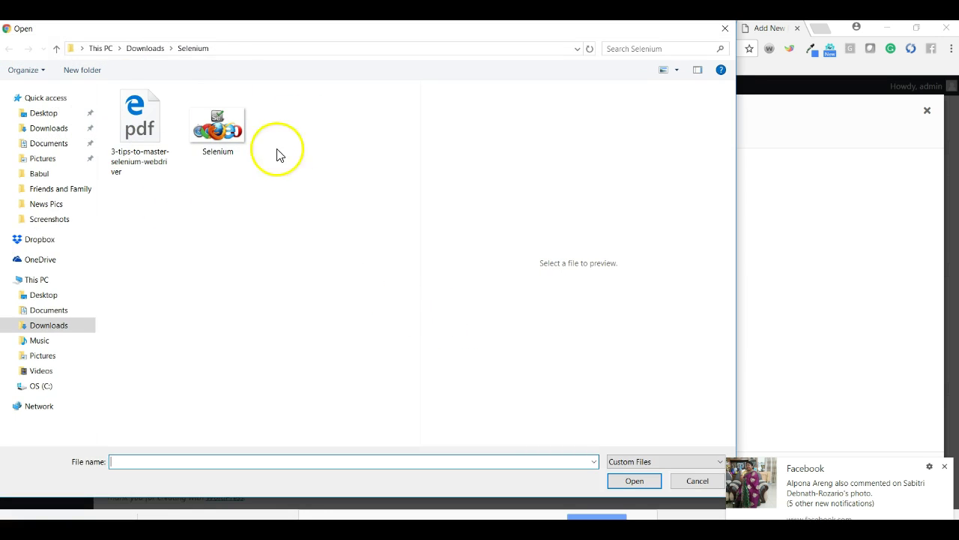
pyautogui.click(57, 129)
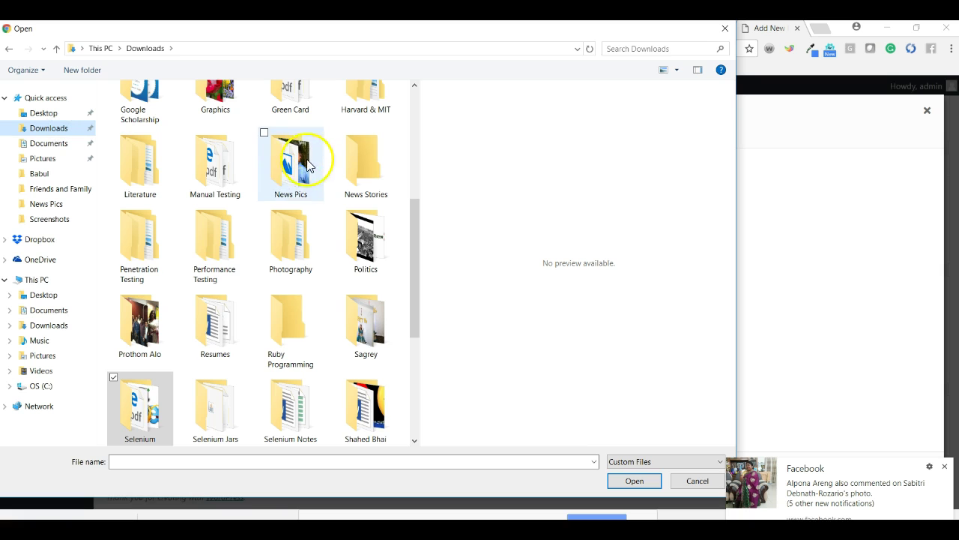
pyautogui.doubleClick(365, 239)
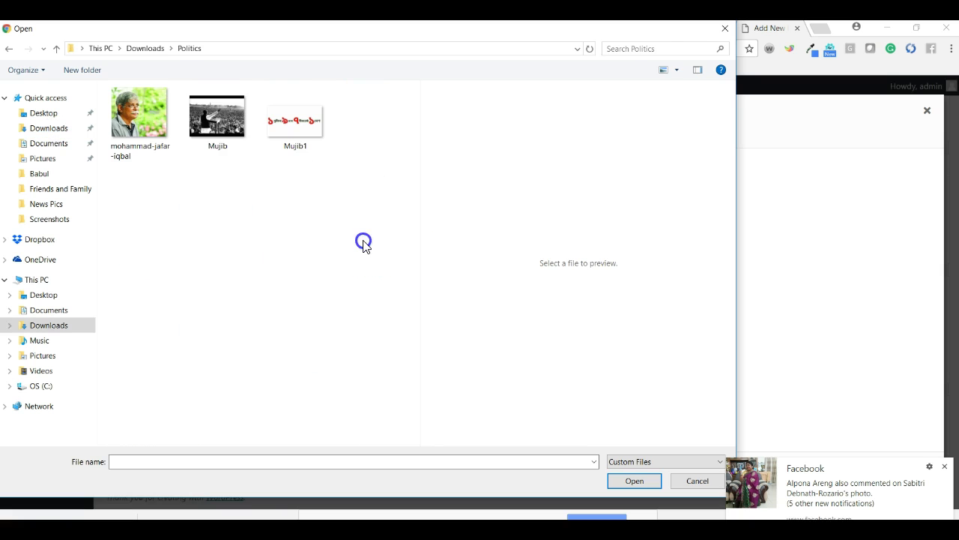
pyautogui.click(216, 120)
pyautogui.click(634, 480)
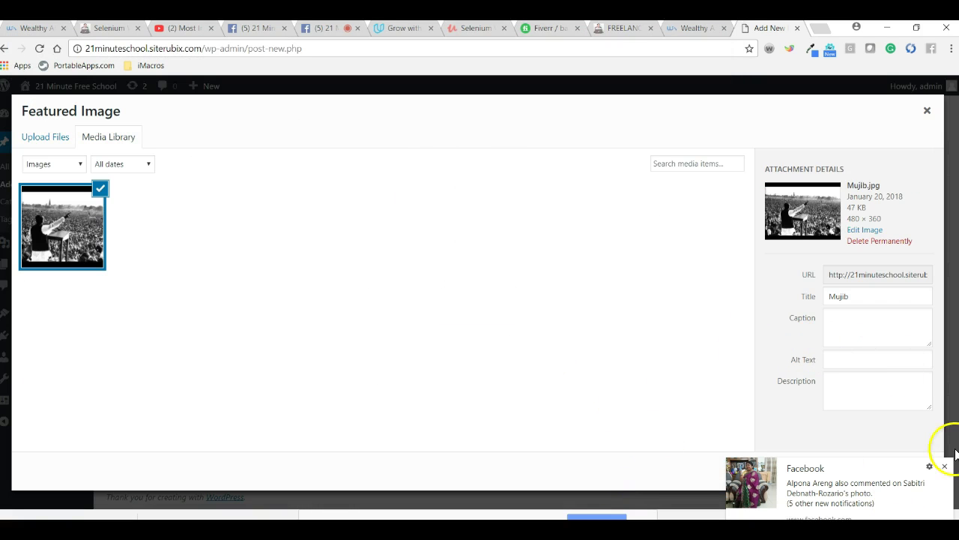
pyautogui.click(945, 467)
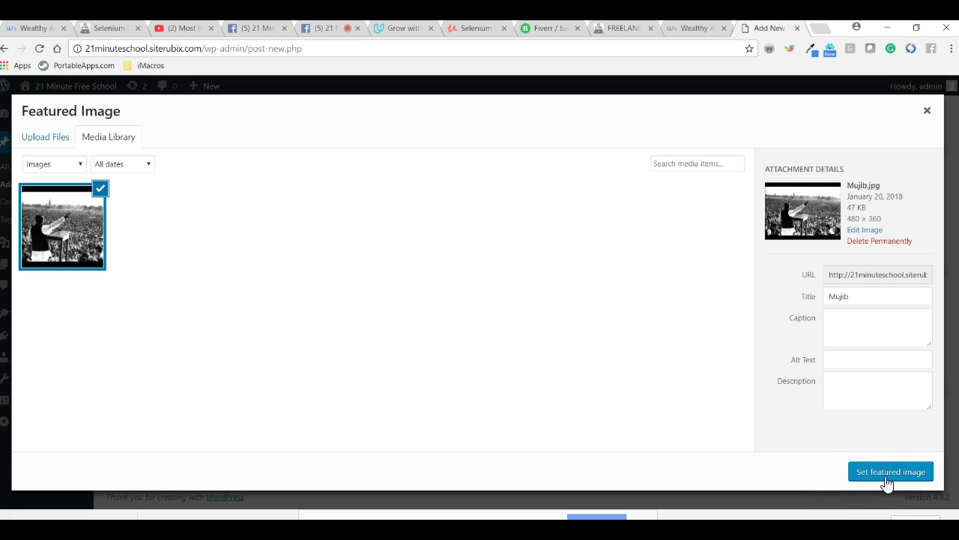
pyautogui.click(887, 473)
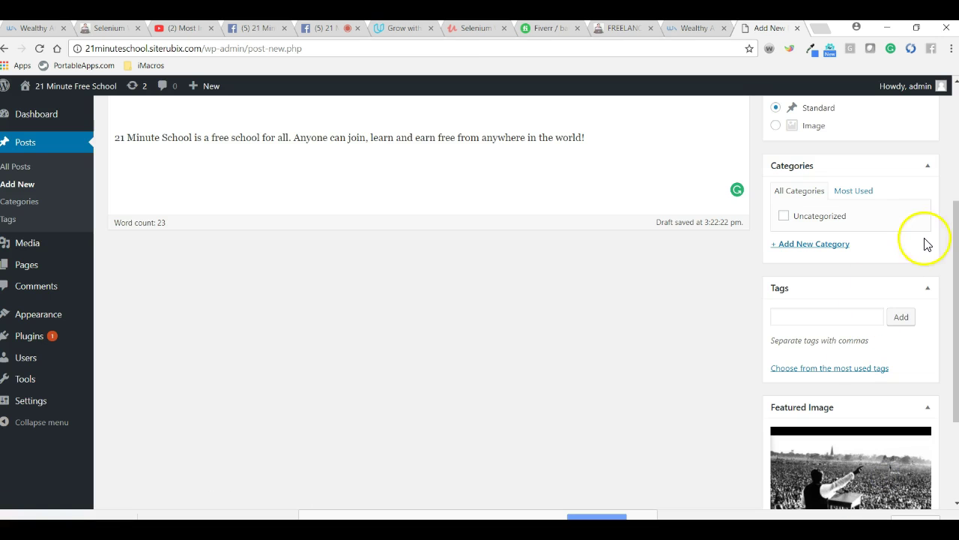
pyautogui.moveTo(956, 258); pyautogui.dragTo(952, 188)
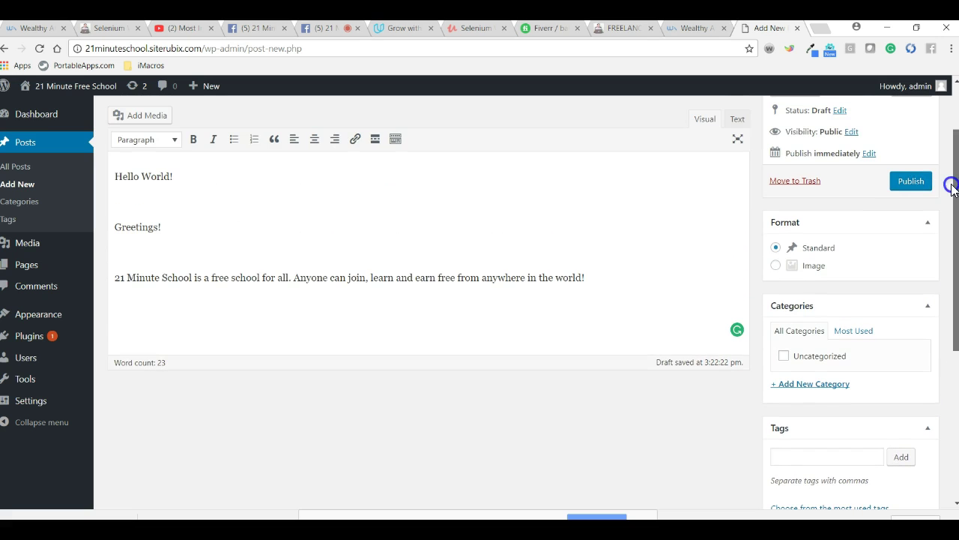
pyautogui.click(903, 183)
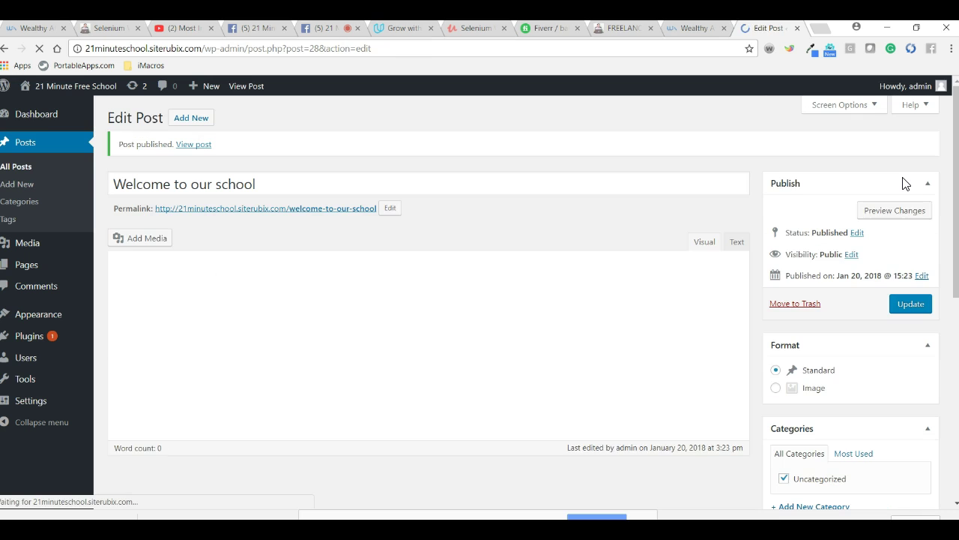
# - View the published "Welcome to our school" post on the site and look over its content
pyautogui.click(193, 144)
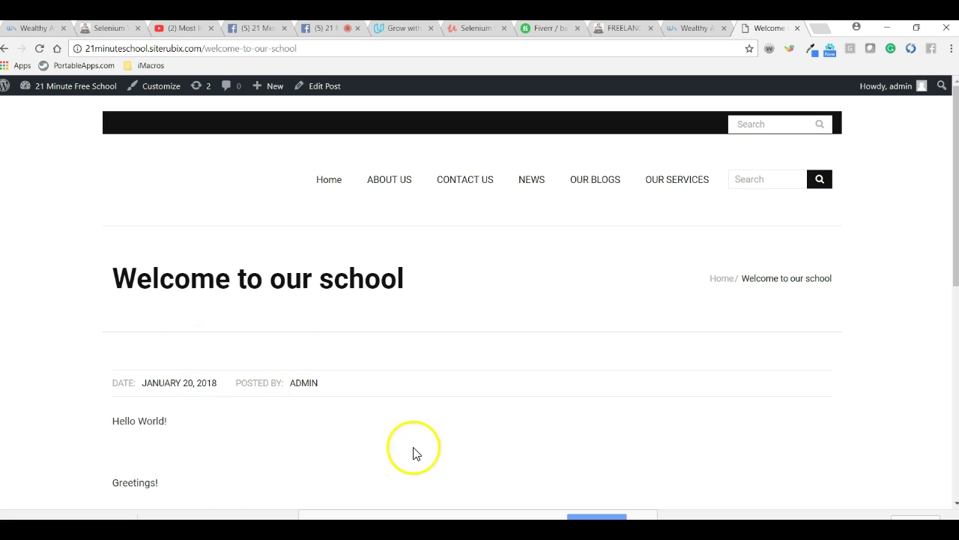
pyautogui.scroll(-3, 385, 472)
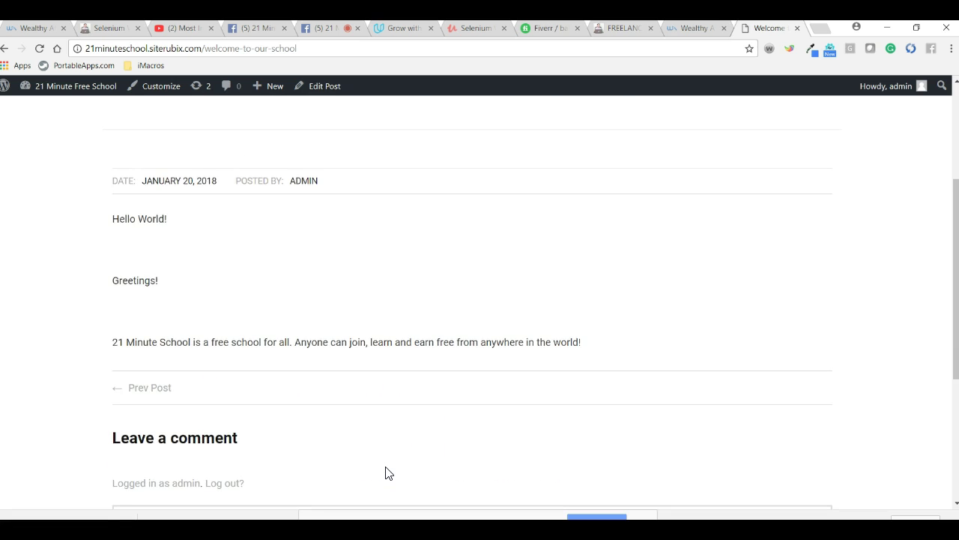
pyautogui.scroll(2, 385, 468)
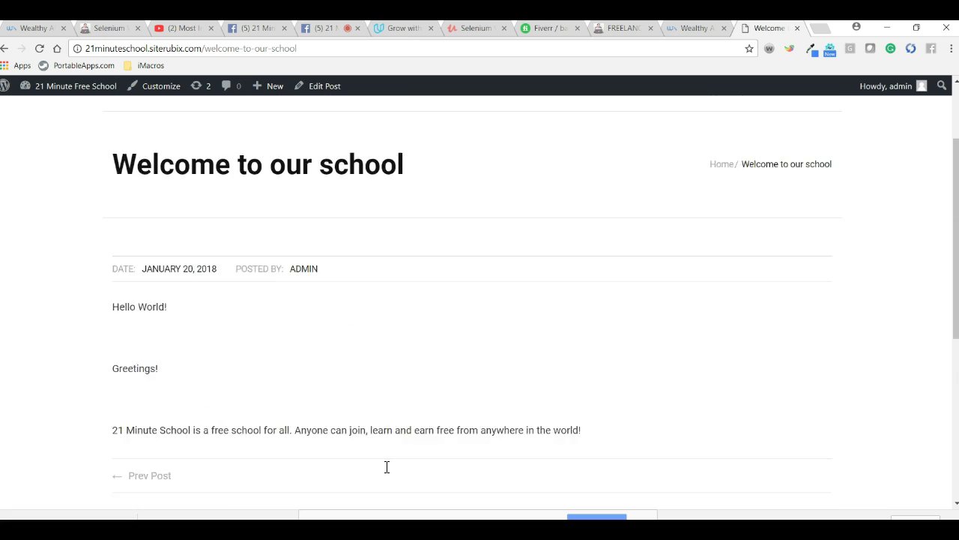
pyautogui.click(146, 232)
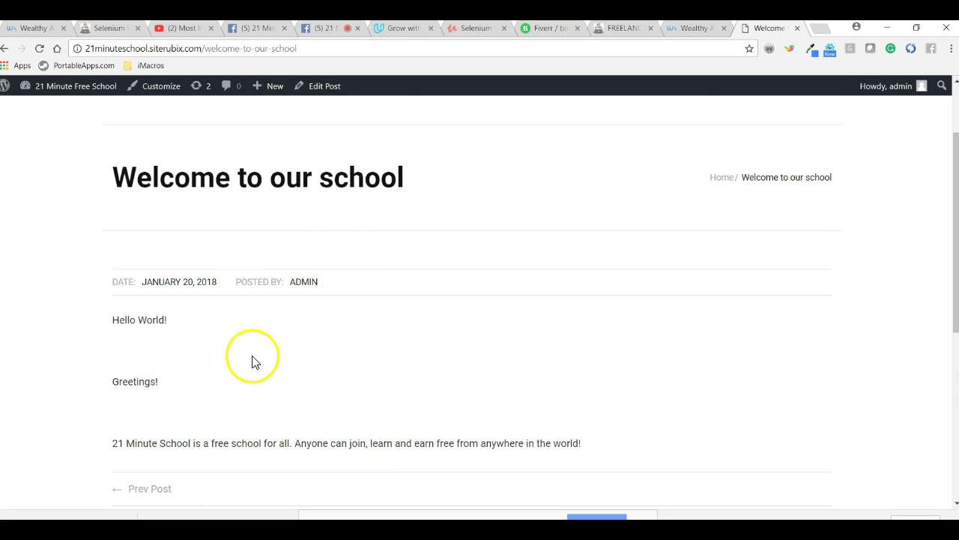
pyautogui.scroll(2, 324, 410)
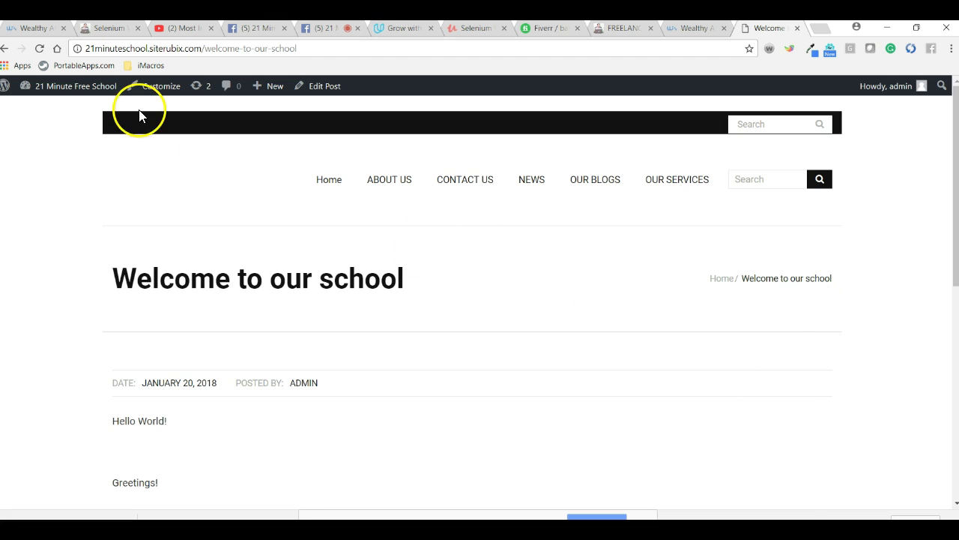
# - Go to the site's widget settings and add a Text widget to the Sidebar directly below Search, with its editor in Text mode
pyautogui.moveTo(71, 89)
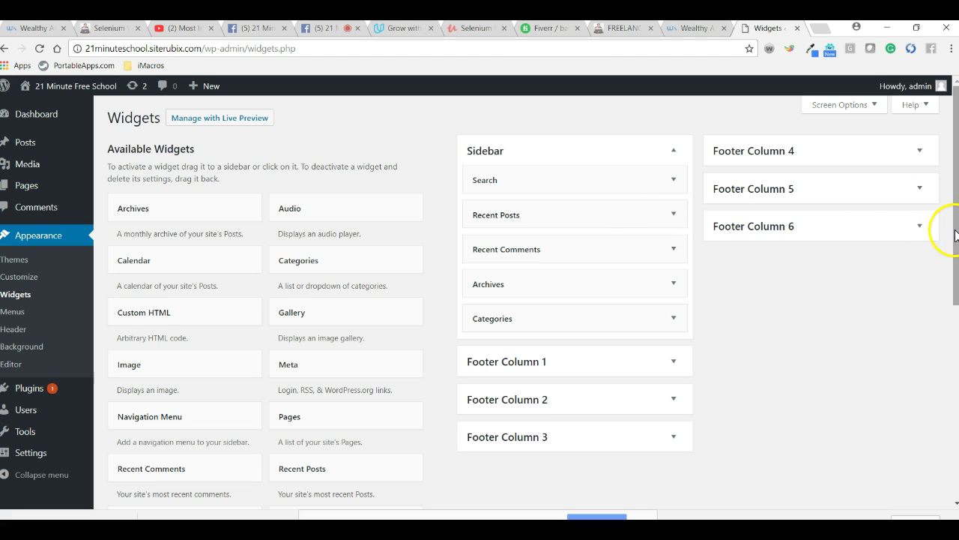
pyautogui.scroll(-3, 955, 235)
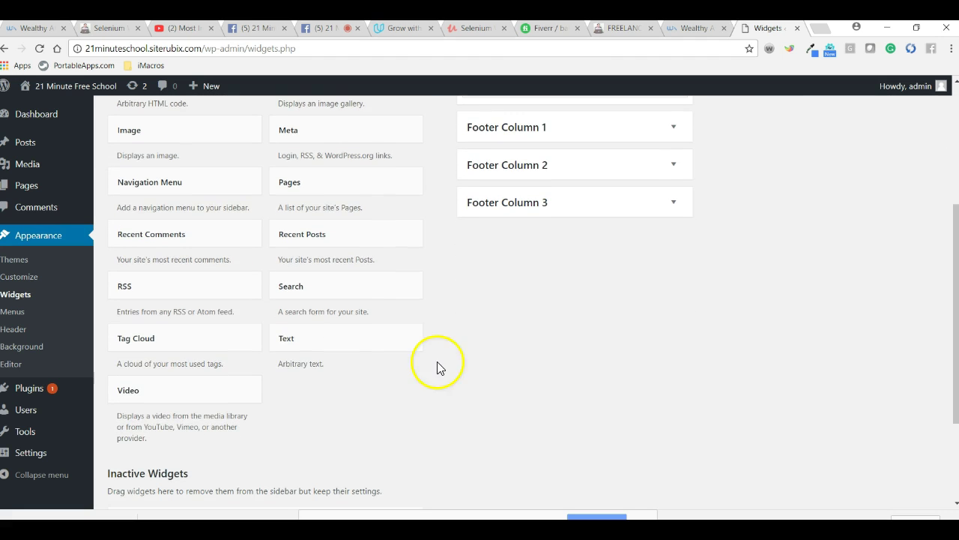
pyautogui.moveTo(306, 346); pyautogui.dragTo(507, 215)
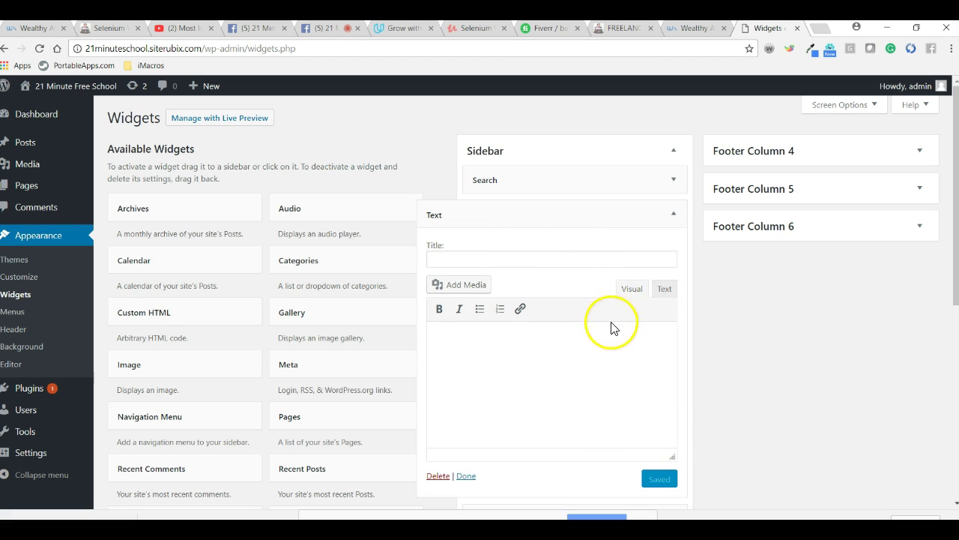
pyautogui.click(666, 290)
pyautogui.click(648, 405)
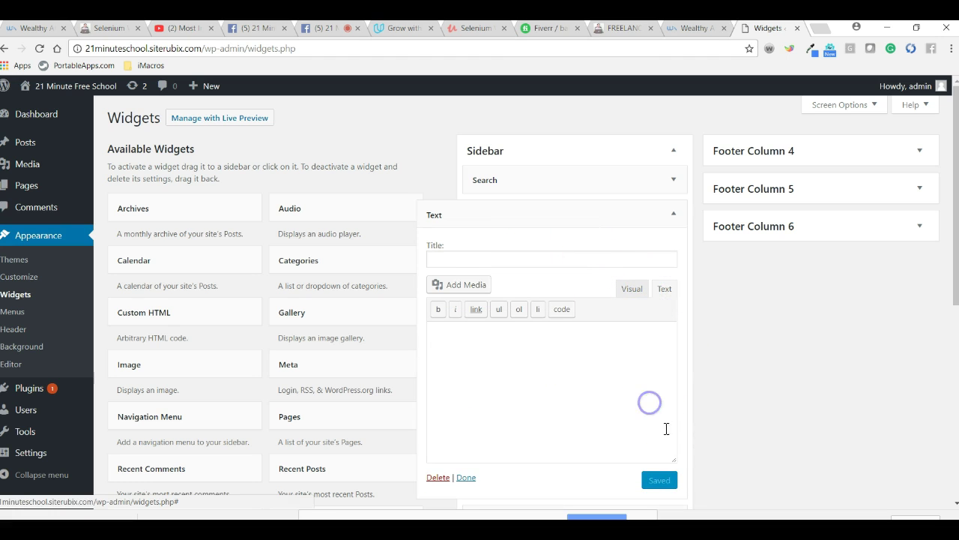
pyautogui.click(466, 478)
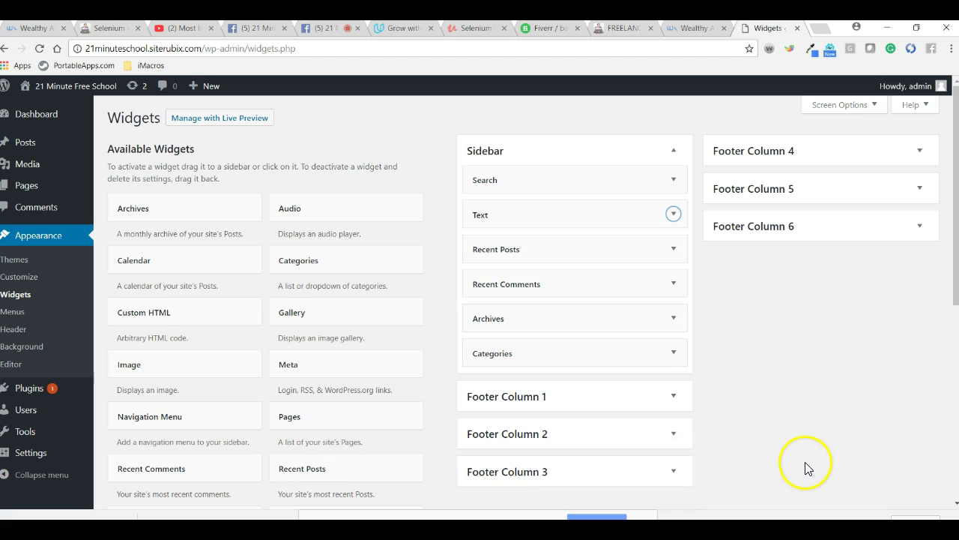
# - Add a second Text widget to the Sidebar, directly below the first one, and collapse it
pyautogui.scroll(-3, 807, 469)
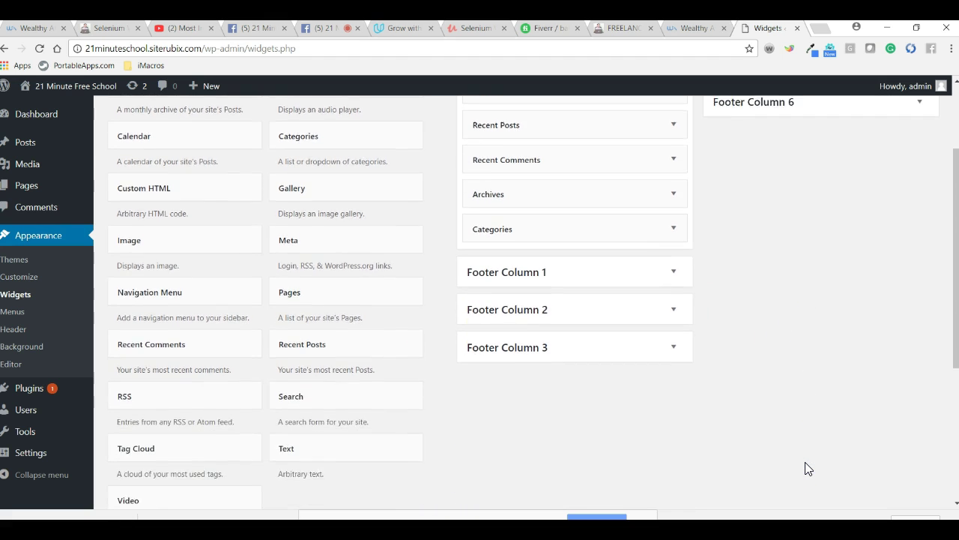
pyautogui.moveTo(339, 350); pyautogui.dragTo(533, 248)
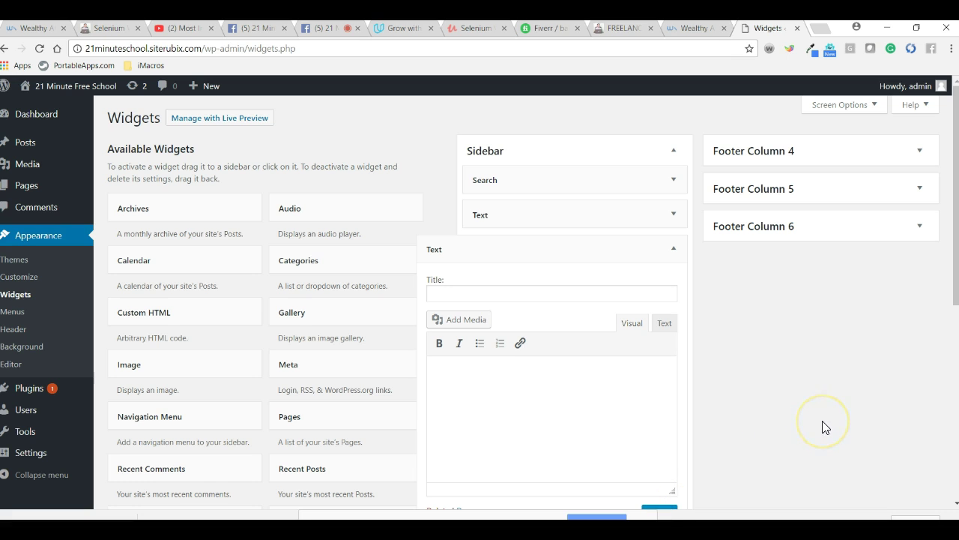
pyautogui.scroll(-1, 824, 427)
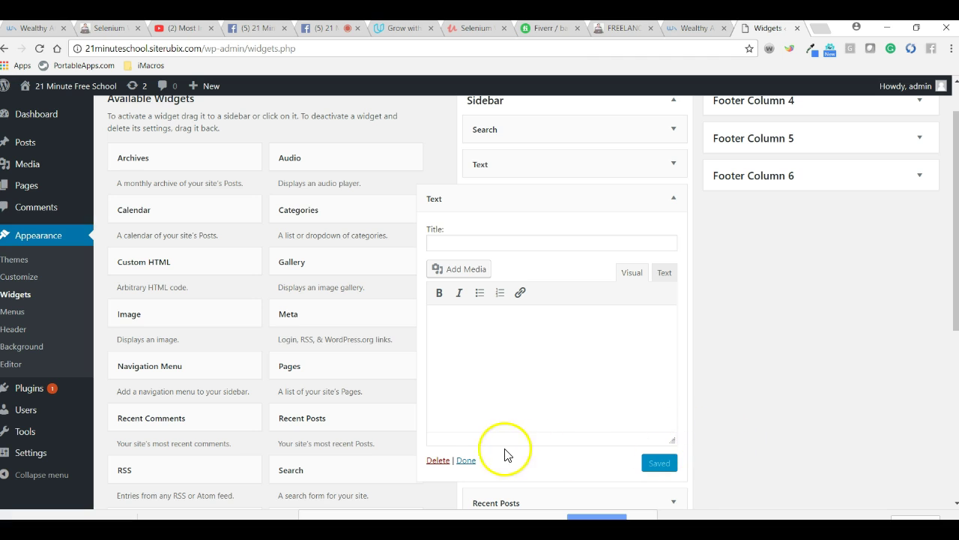
pyautogui.click(466, 460)
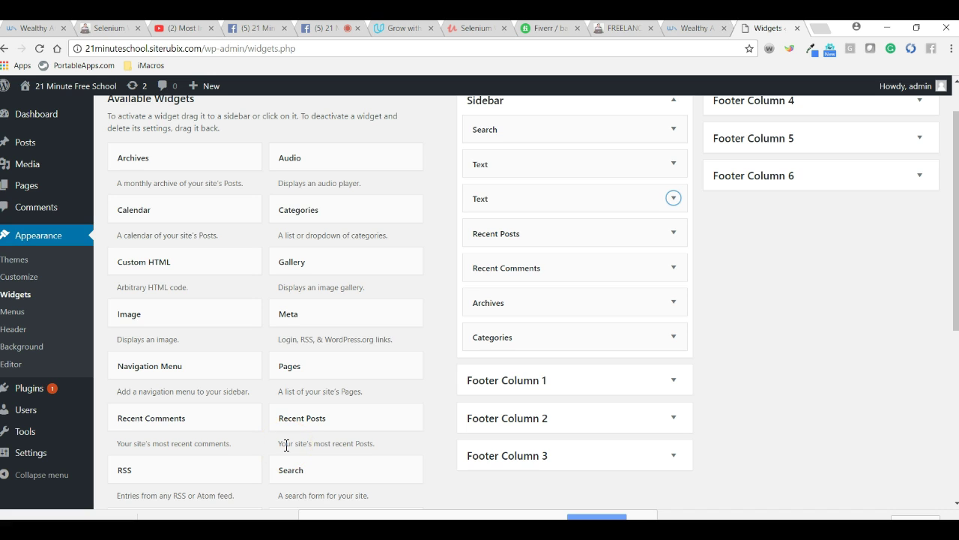
# - Add another Text widget to the Sidebar between Recent Posts and Recent Comments, and collapse it
pyautogui.click(776, 443)
pyautogui.scroll(-3, 776, 443)
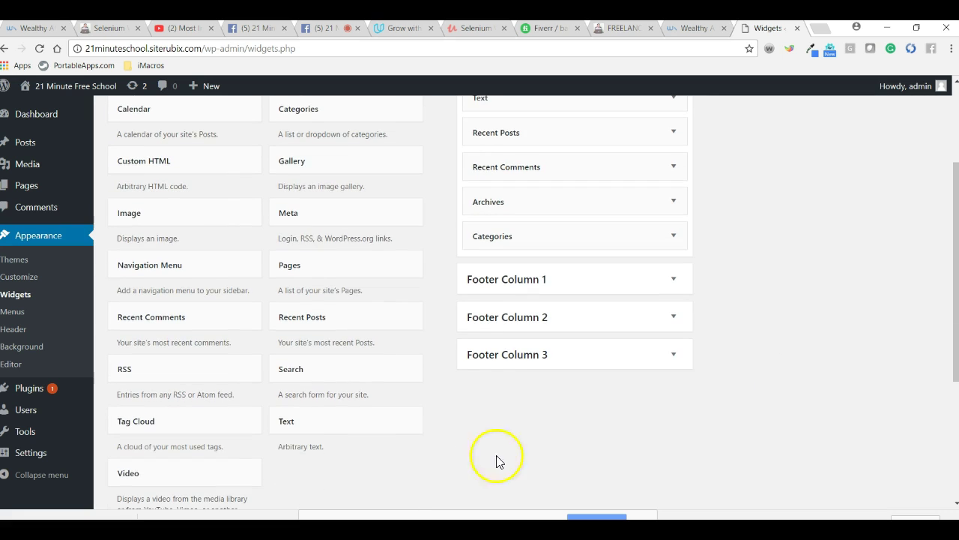
pyautogui.moveTo(343, 433); pyautogui.dragTo(546, 176)
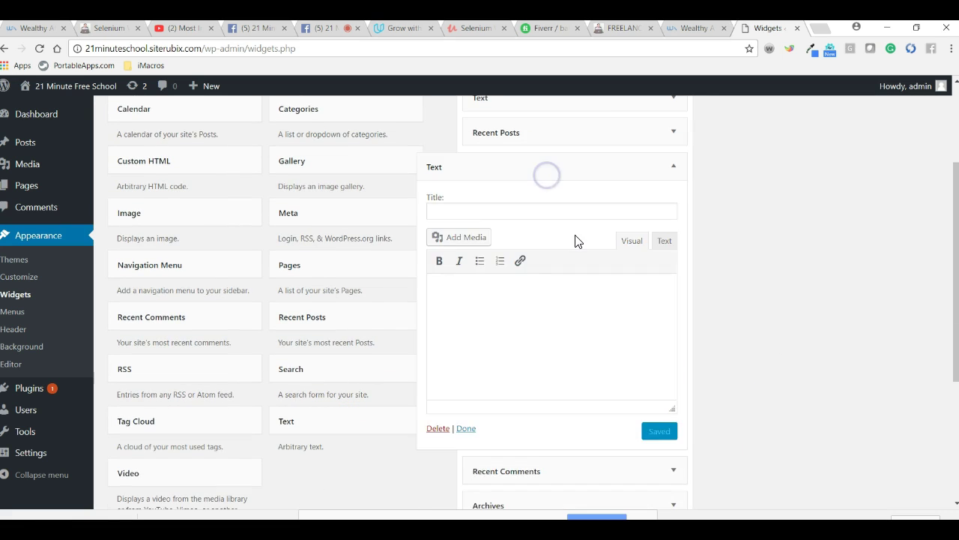
pyautogui.click(466, 428)
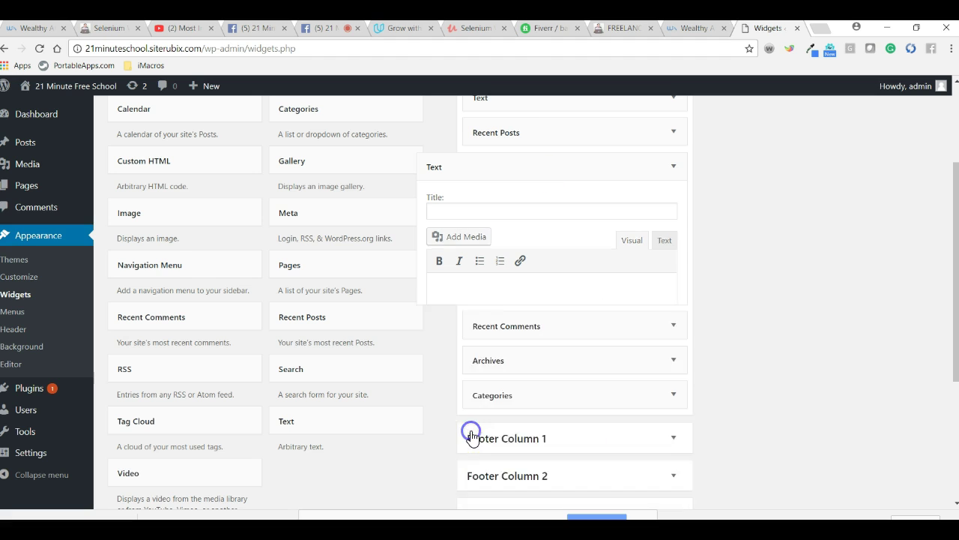
pyautogui.moveTo(953, 187); pyautogui.dragTo(954, 105)
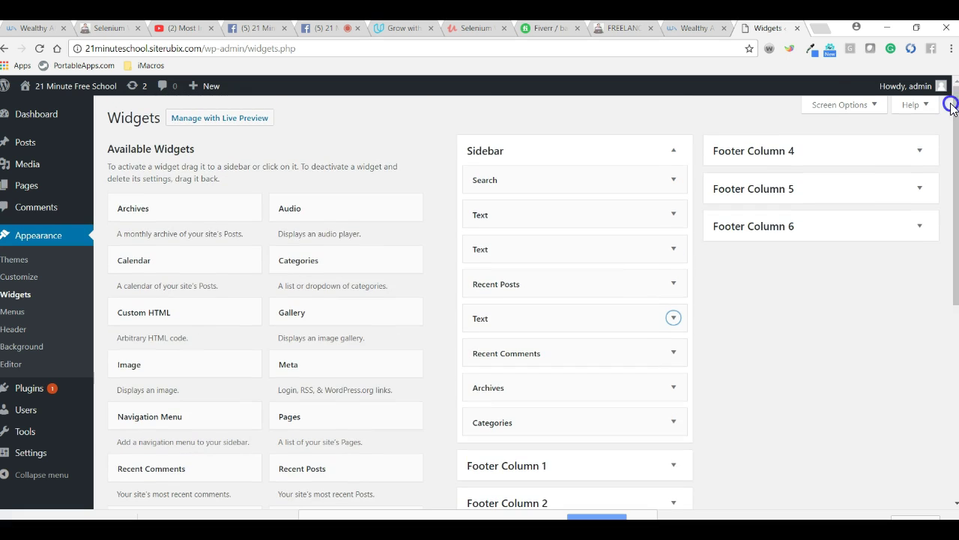
# - Switch to the Wealthy Affiliate site, open its promotional banners page and dismiss the profile picture prompt
pyautogui.click(687, 28)
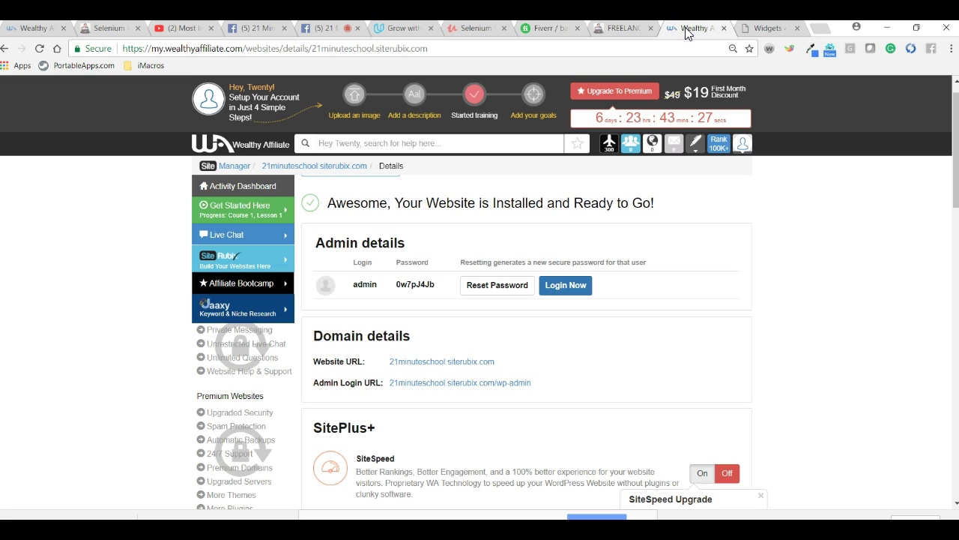
pyautogui.click(607, 146)
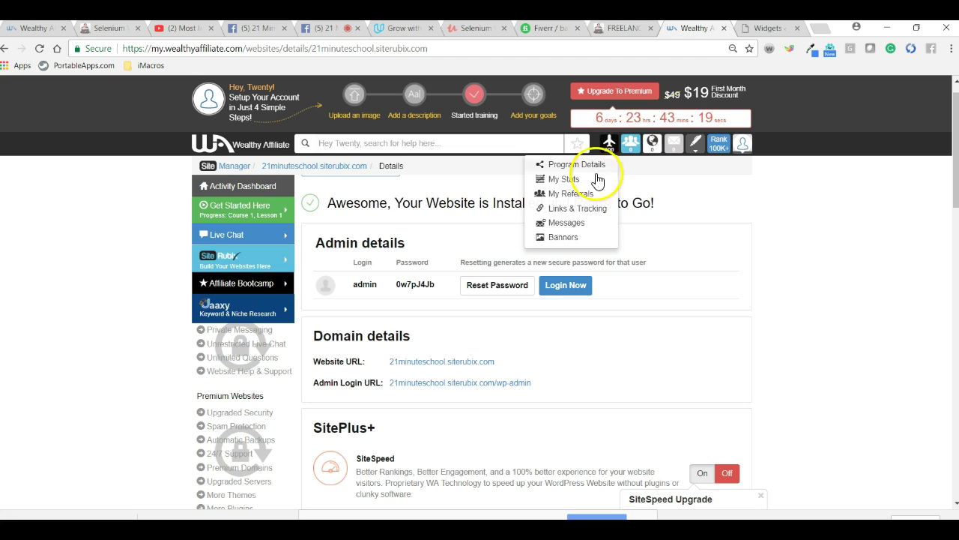
pyautogui.click(565, 238)
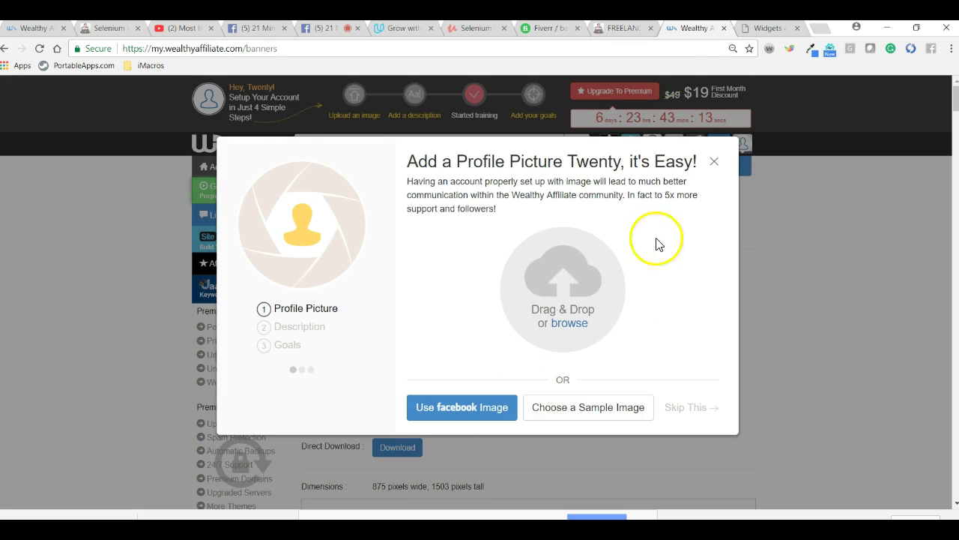
pyautogui.click(713, 166)
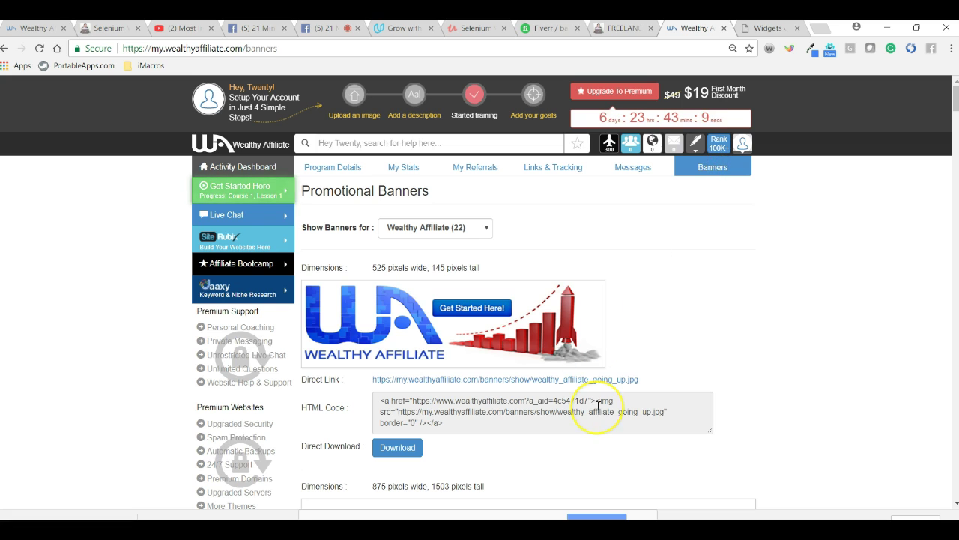
# - Copy the HTML code of the 350 x 350 pixel Free Starter Membership banner
pyautogui.scroll(-1, 599, 408)
pyautogui.scroll(-10, 598, 408)
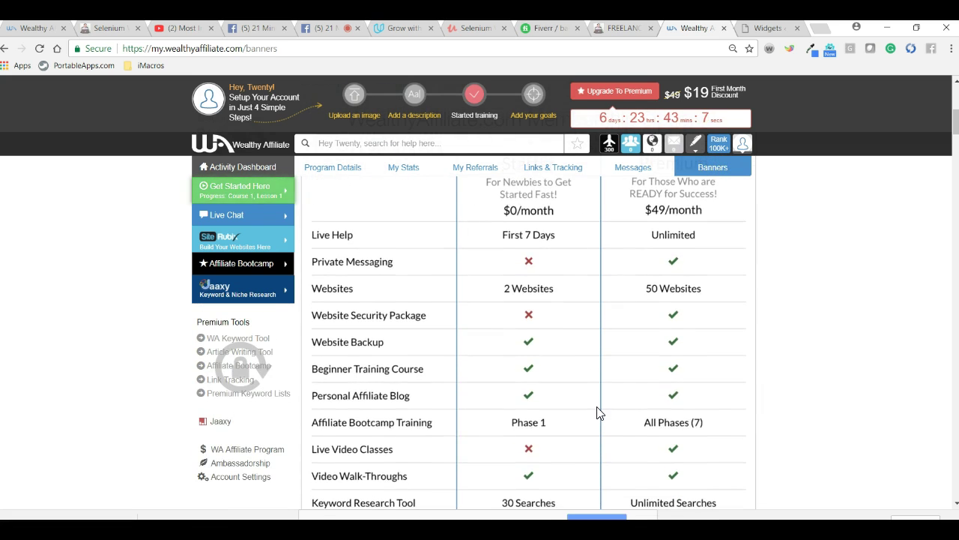
pyautogui.scroll(-10, 599, 412)
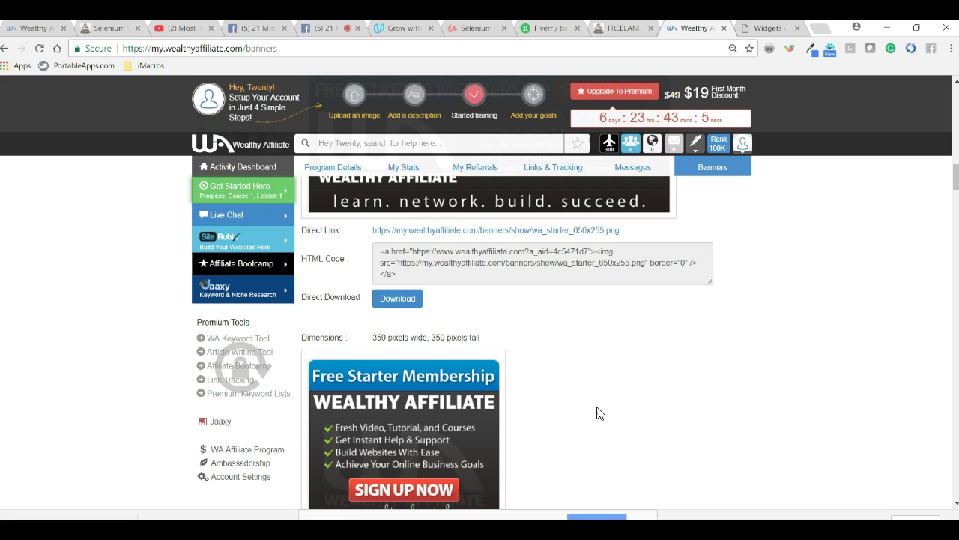
pyautogui.scroll(-3, 598, 411)
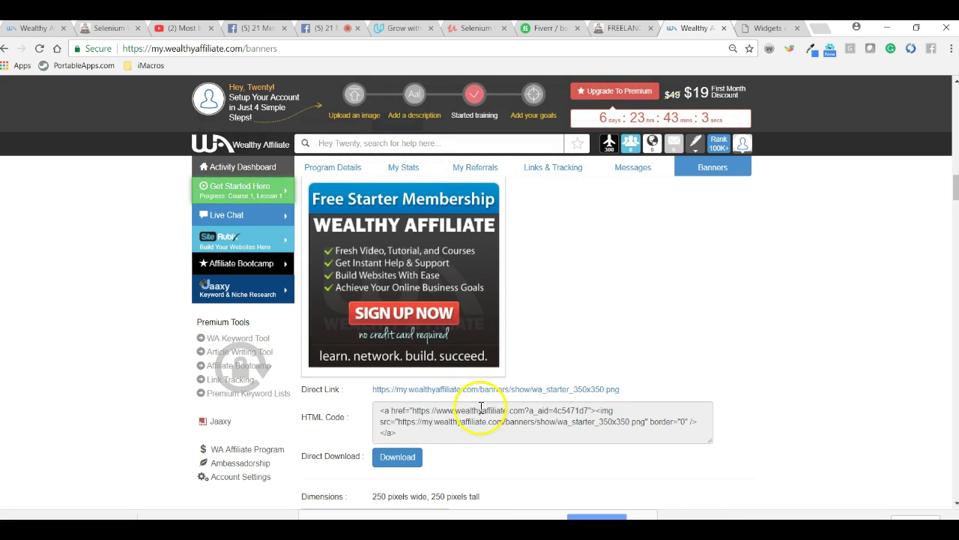
pyautogui.moveTo(379, 408); pyautogui.dragTo(420, 439)
pyautogui.hotkey('ctrl', 'c')
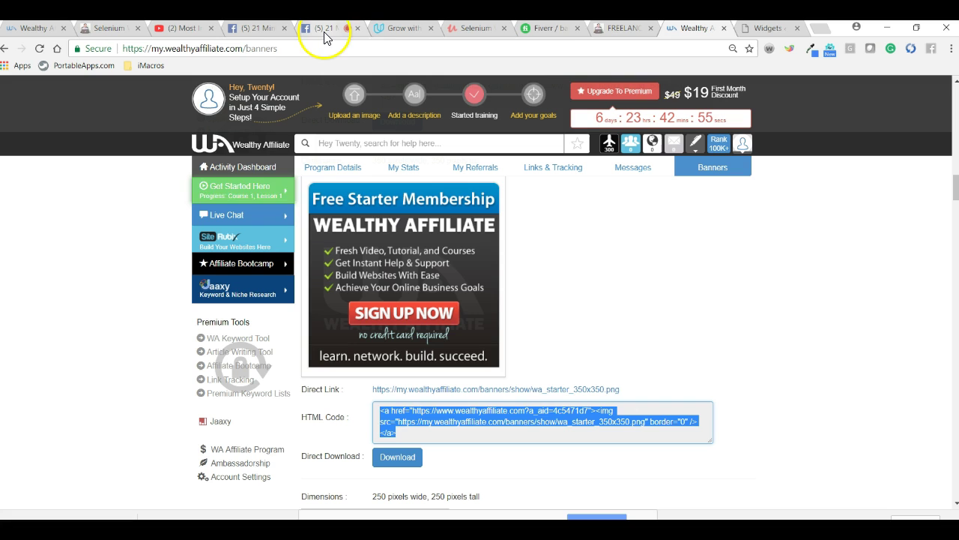
# - Back in the WordPress widget settings, paste the banner code into the Sidebar's first Text widget in Text mode, save it and close the widget
pyautogui.click(772, 28)
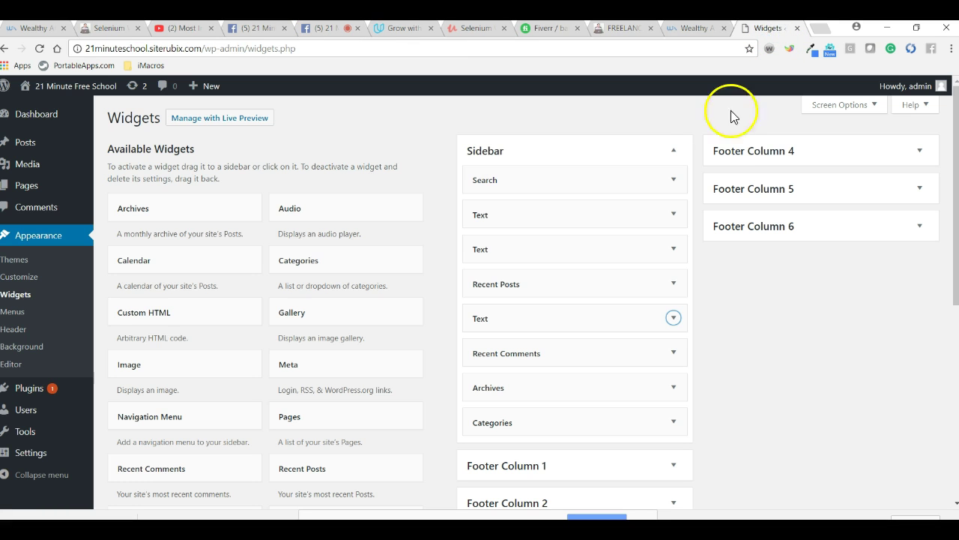
pyautogui.click(674, 215)
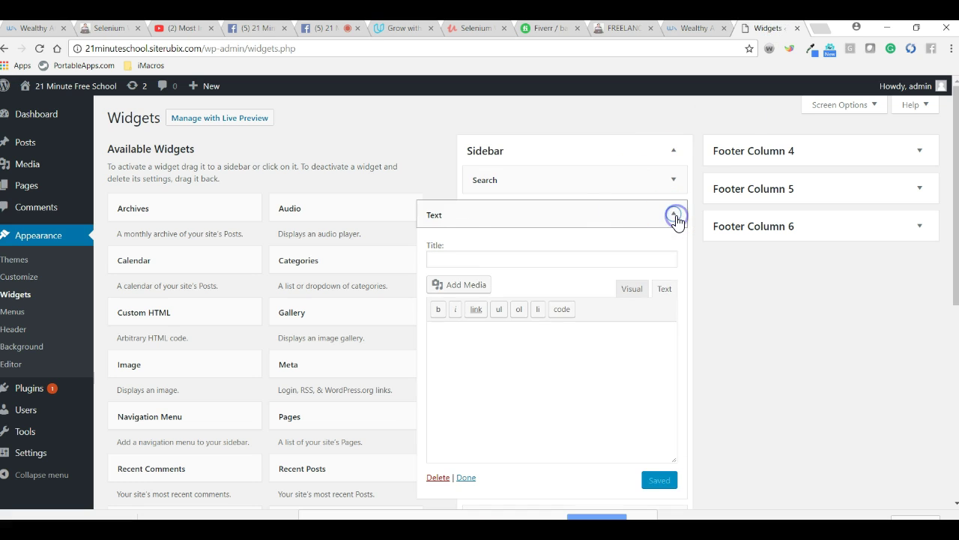
pyautogui.click(668, 294)
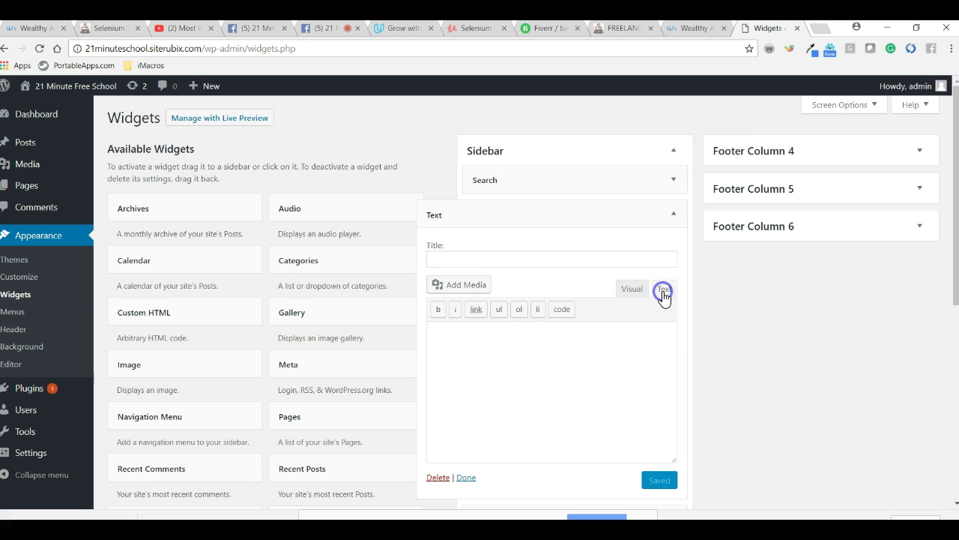
pyautogui.click(633, 292)
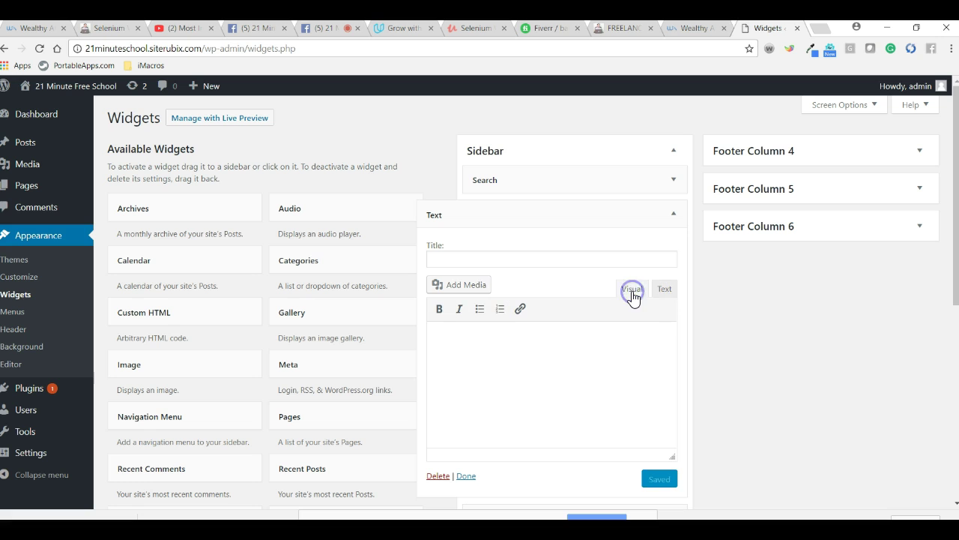
pyautogui.click(665, 293)
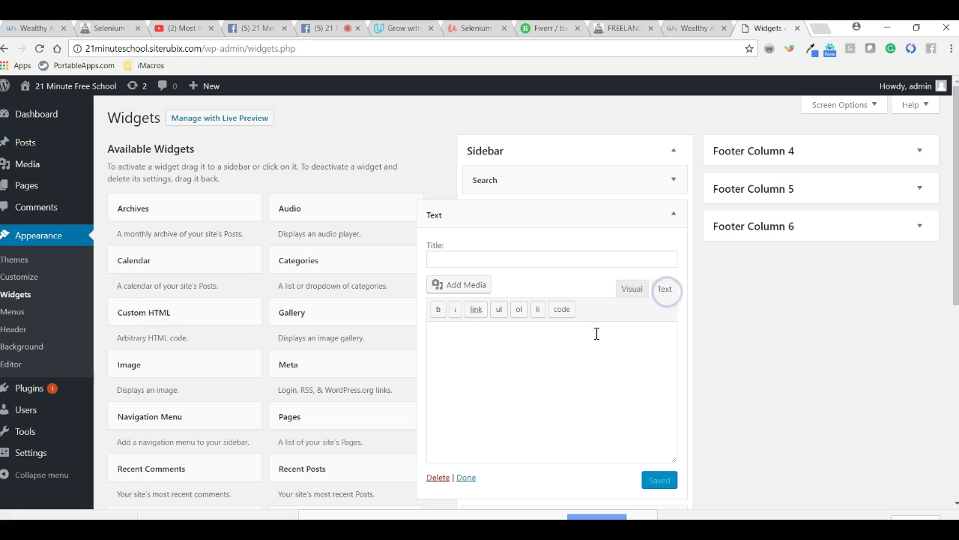
pyautogui.hotkey('ctrl', 'v')
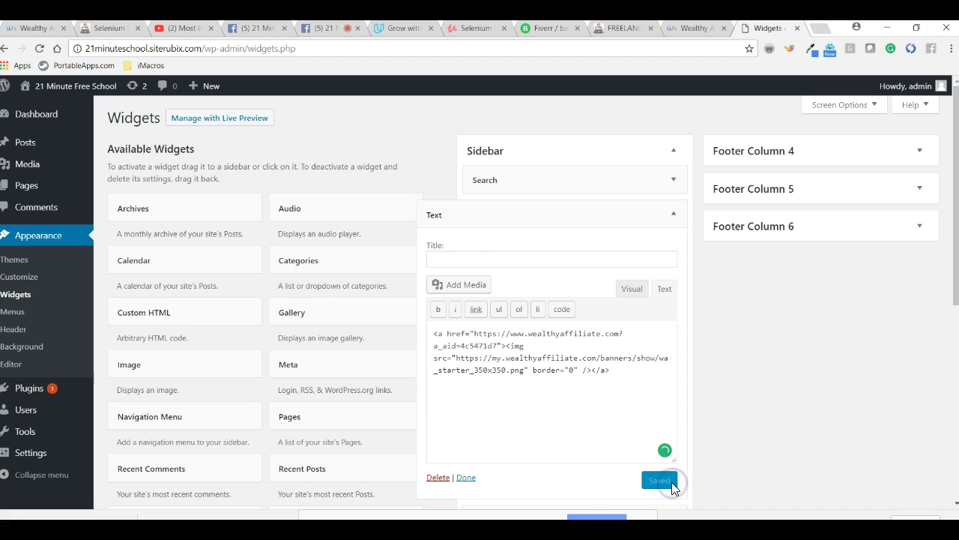
pyautogui.click(469, 481)
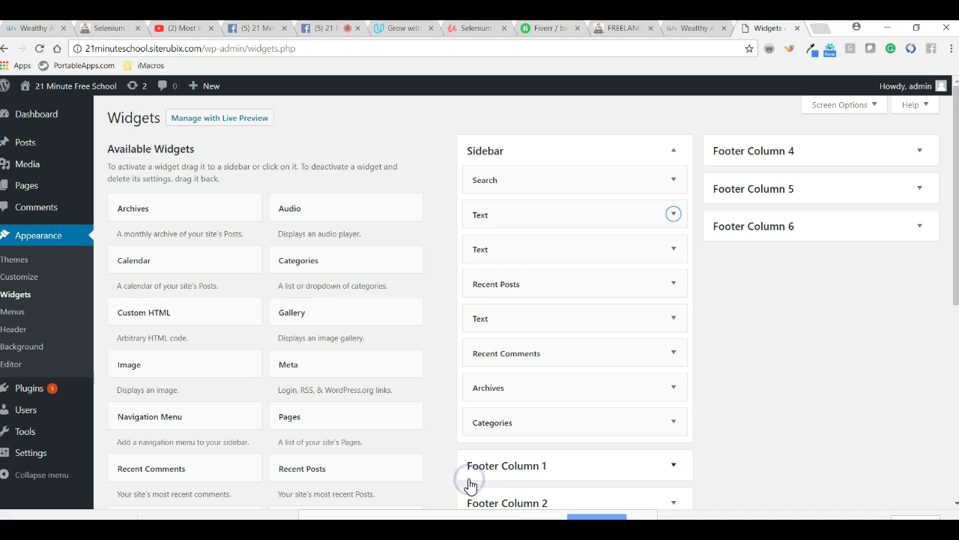
# - Open the live 21 Minute Free School site and examine the homepage's header menu, slider, feature sections and posts
pyautogui.moveTo(57, 99)
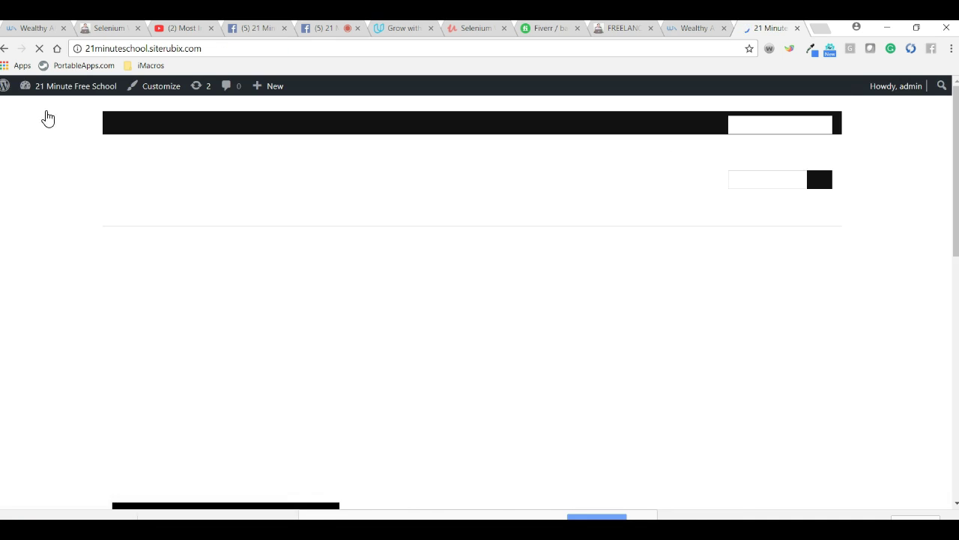
pyautogui.scroll(-4, 544, 259)
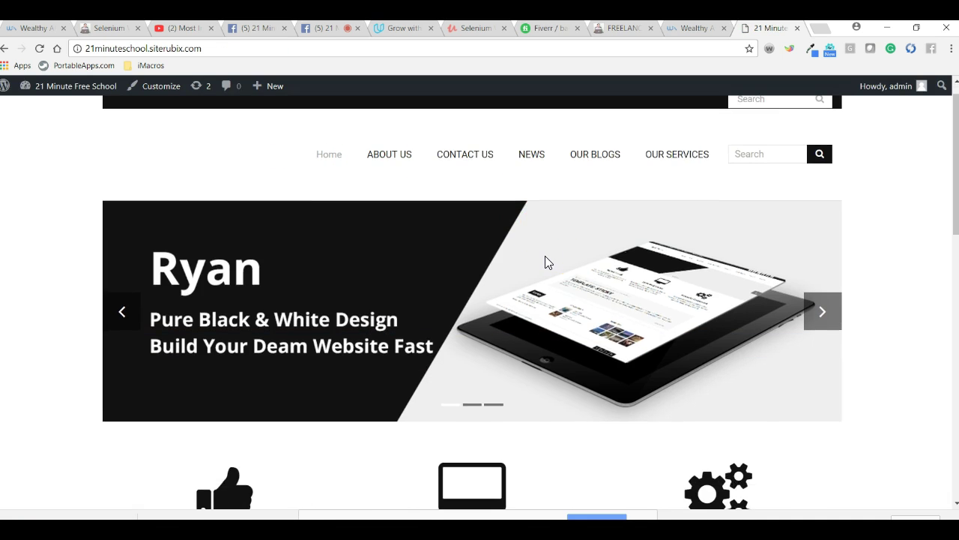
pyautogui.scroll(-5, 546, 257)
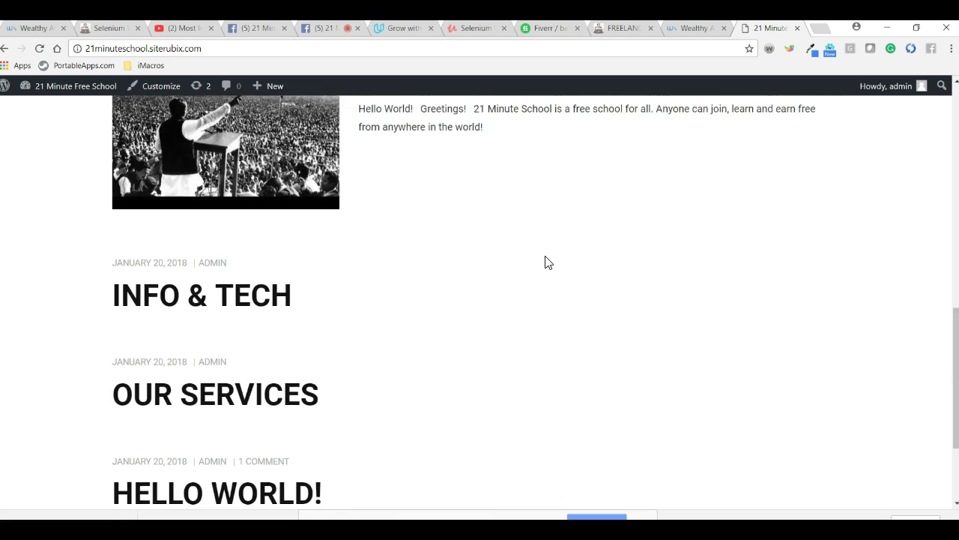
pyautogui.scroll(-2, 545, 262)
pyautogui.scroll(7, 546, 262)
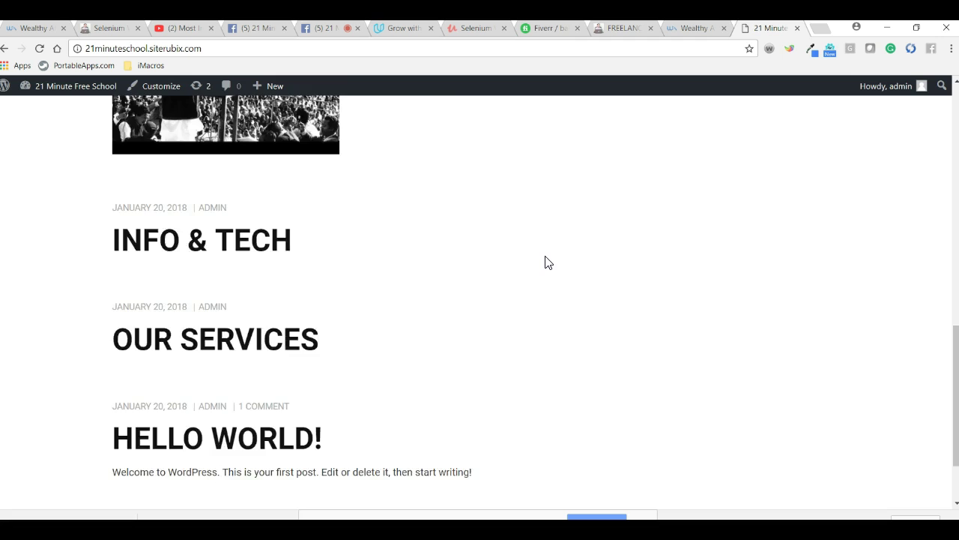
pyautogui.scroll(4, 545, 261)
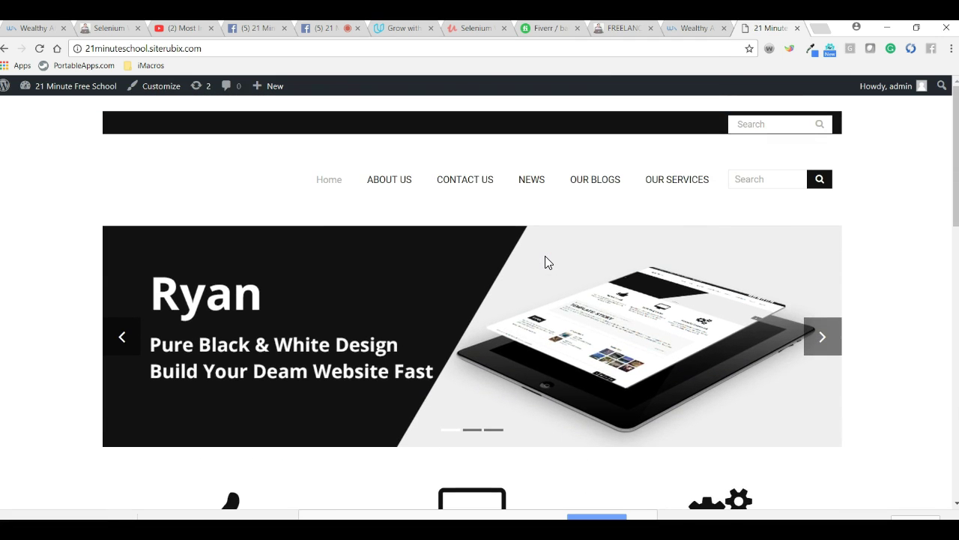
pyautogui.scroll(-4, 545, 257)
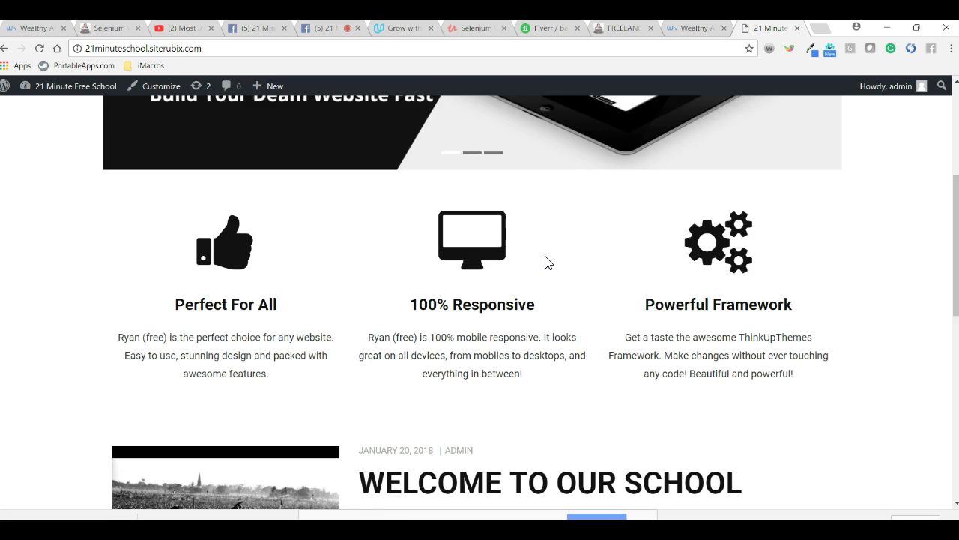
pyautogui.scroll(5, 545, 262)
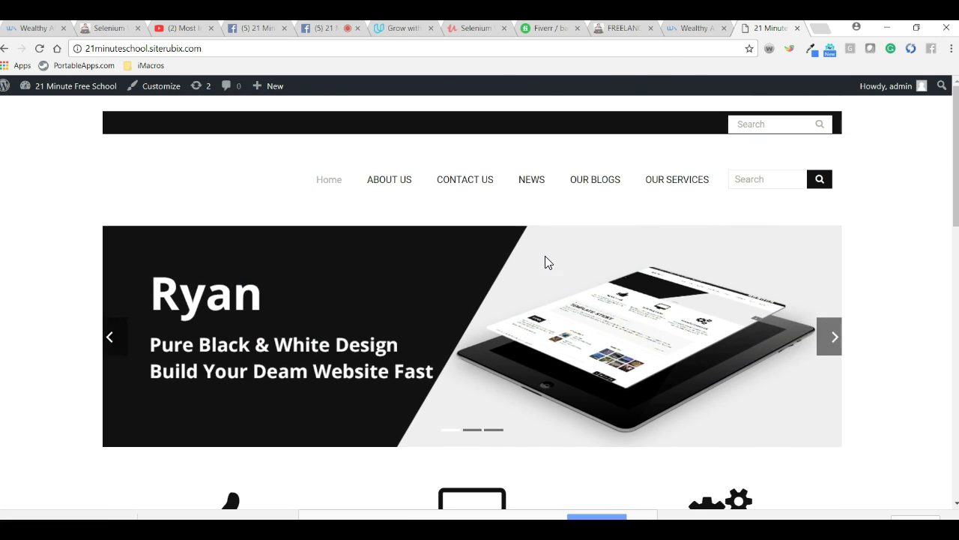
# - Switch to Fiverr, open its Affiliates program page and sign in to the affiliate account with the saved credentials
pyautogui.click(541, 28)
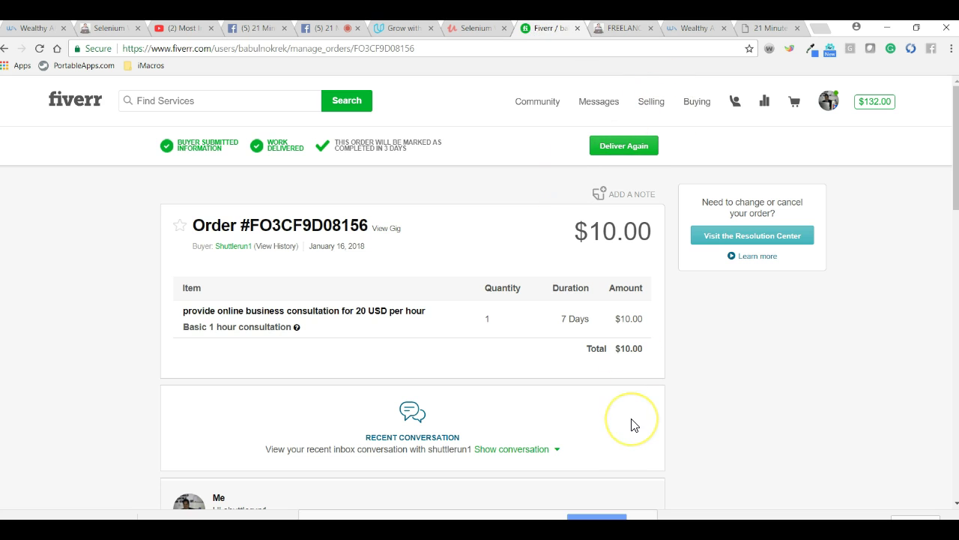
pyautogui.scroll(-15, 631, 425)
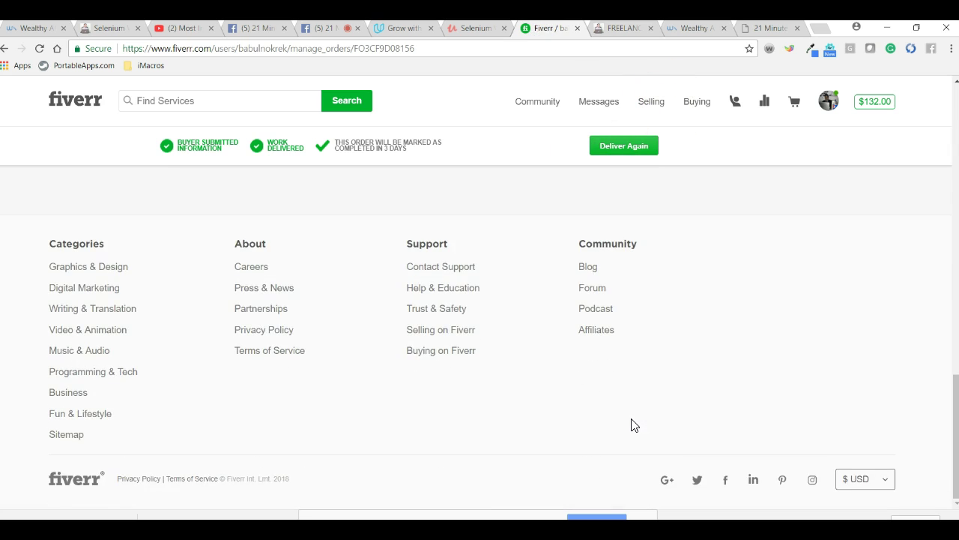
pyautogui.click(600, 331)
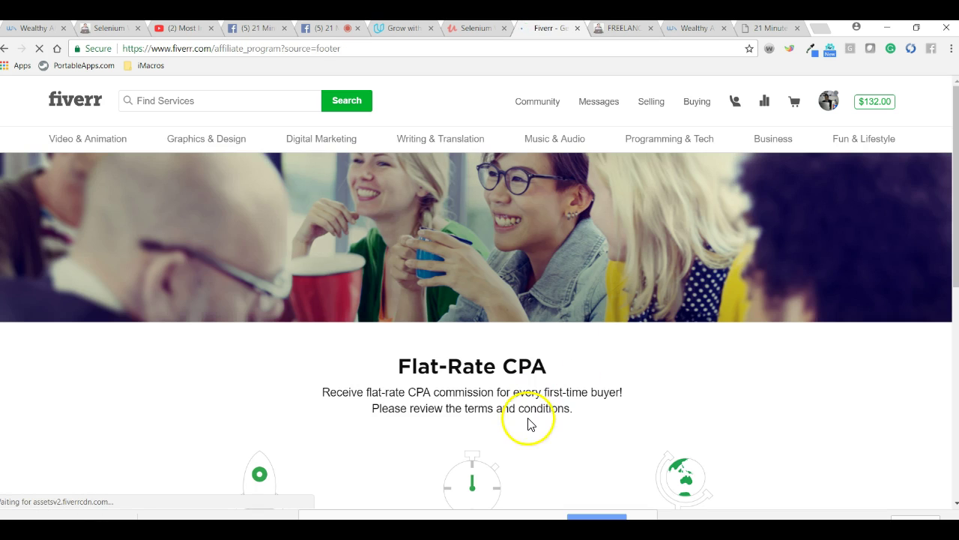
pyautogui.scroll(-5, 529, 435)
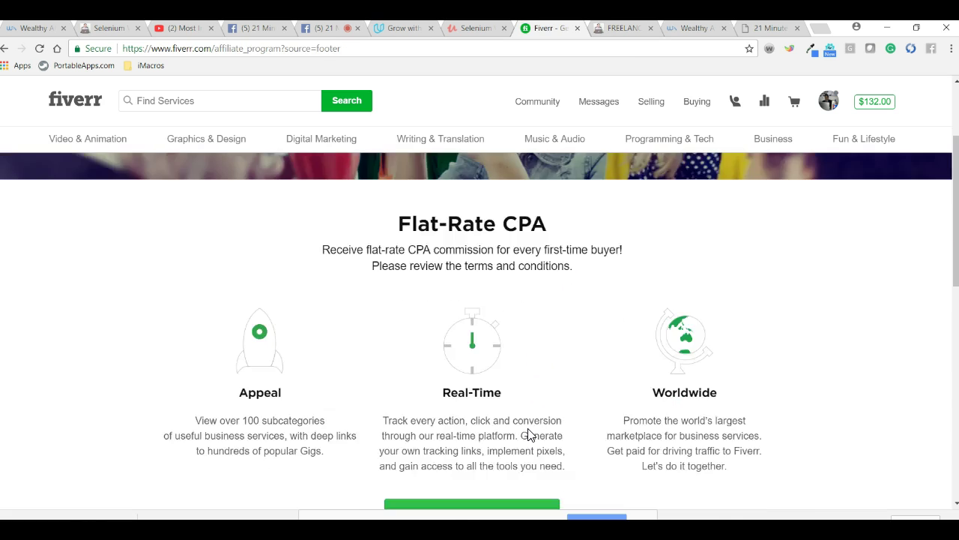
pyautogui.click(460, 260)
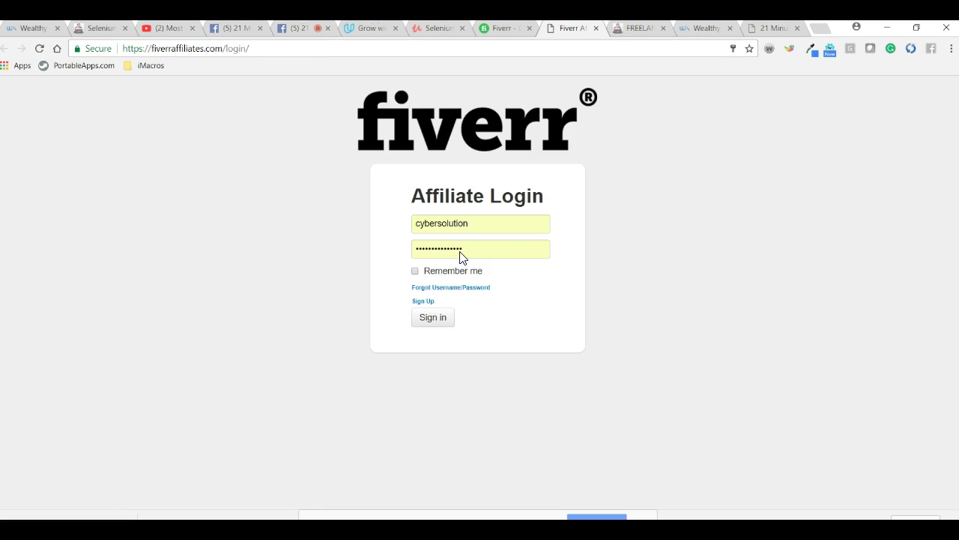
pyautogui.click(419, 275)
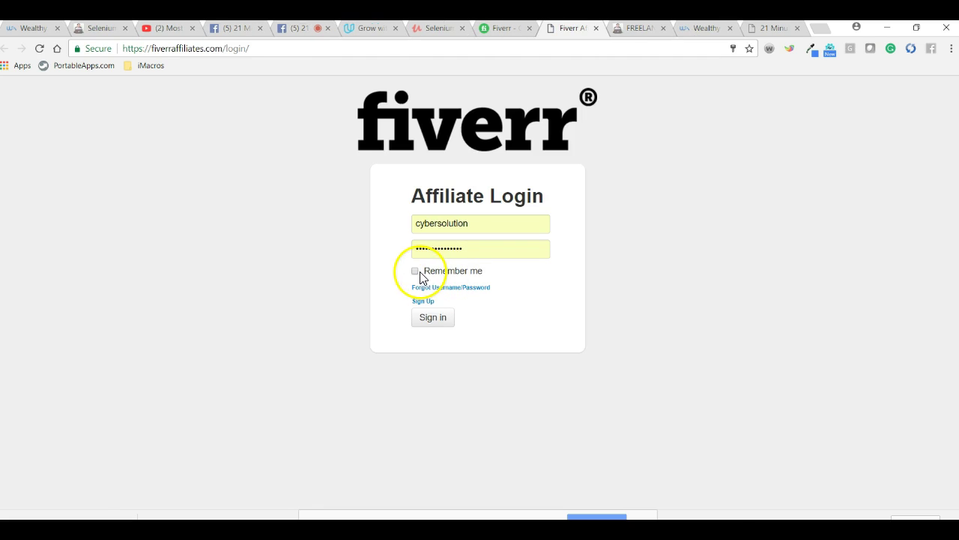
pyautogui.click(434, 318)
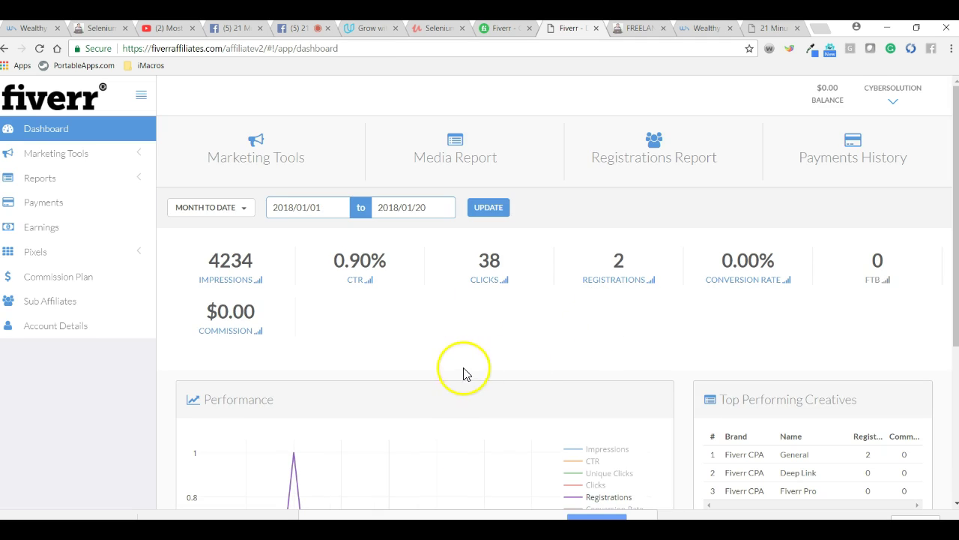
# - Open the marketing tools in the Fiverr affiliate dashboard and filter the creatives to size 250x250
pyautogui.click(53, 159)
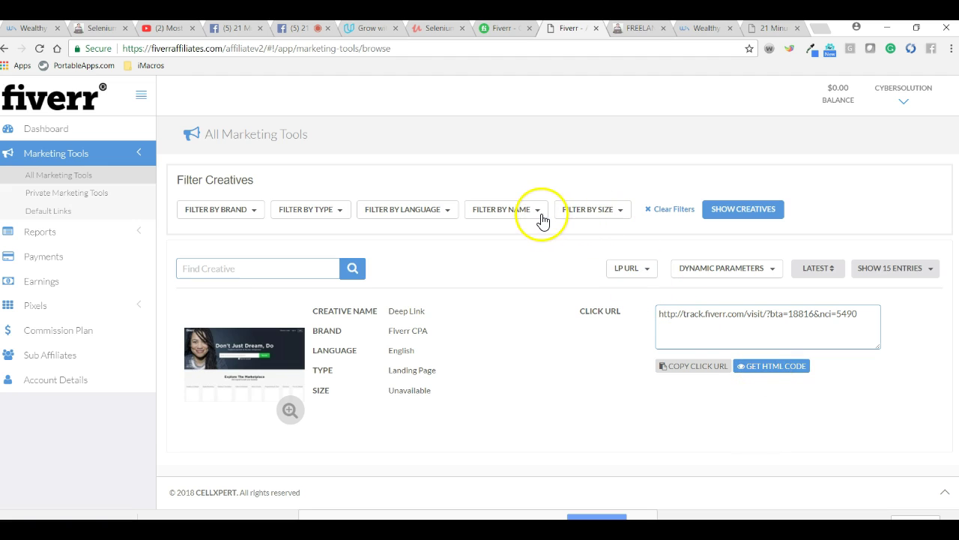
pyautogui.click(732, 211)
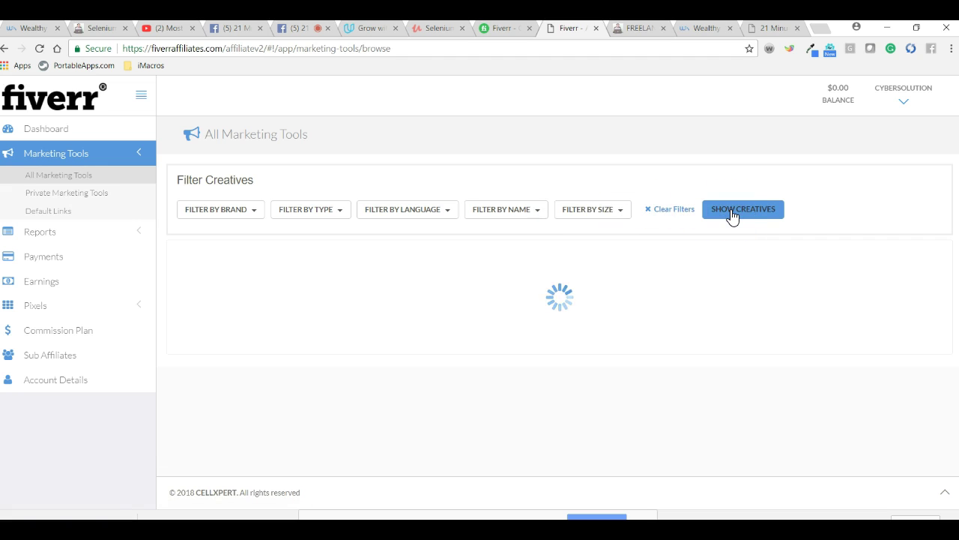
pyautogui.click(617, 212)
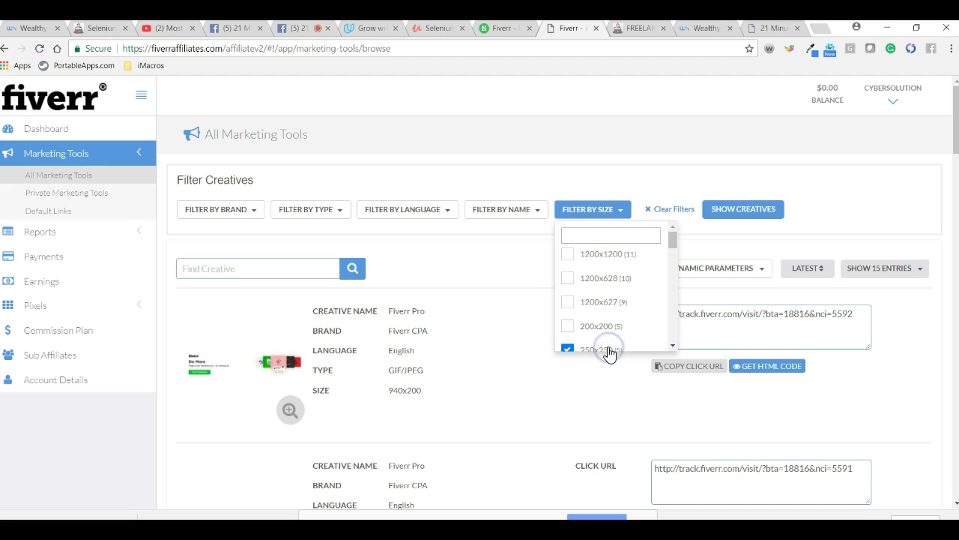
pyautogui.click(673, 346)
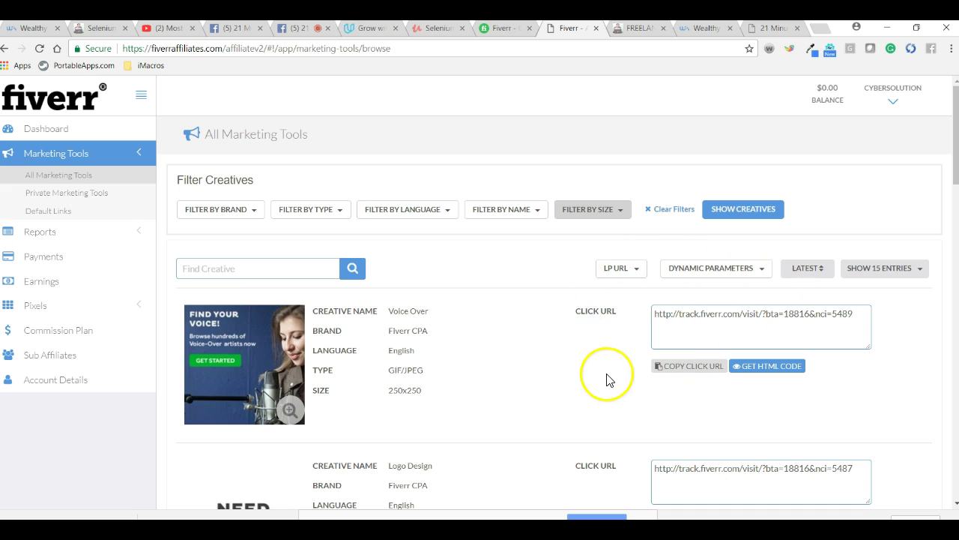
# - Copy the HTML code of the 250x250 Logo Design banner reading "Make your business stand out!" and close the code window
pyautogui.scroll(-1, 559, 439)
pyautogui.scroll(-13, 559, 439)
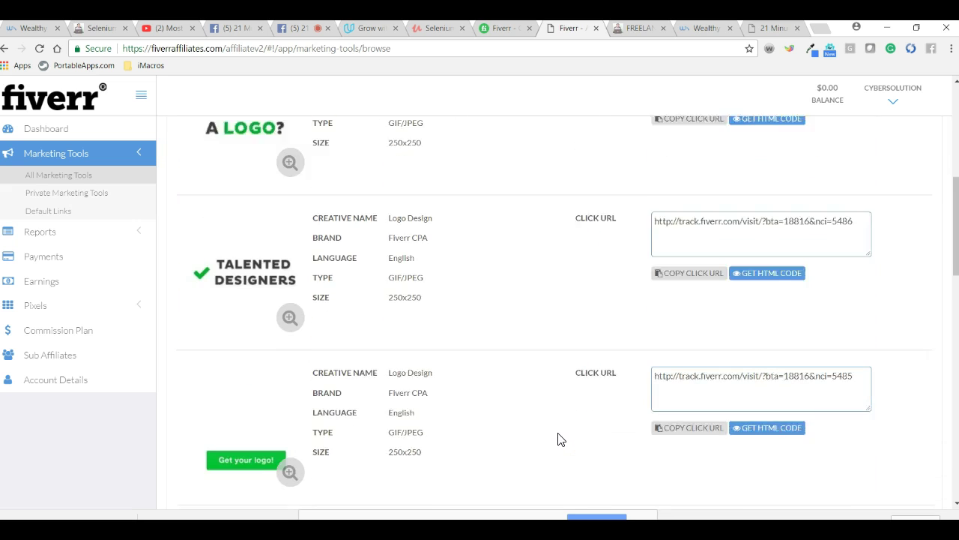
pyautogui.scroll(-5, 559, 439)
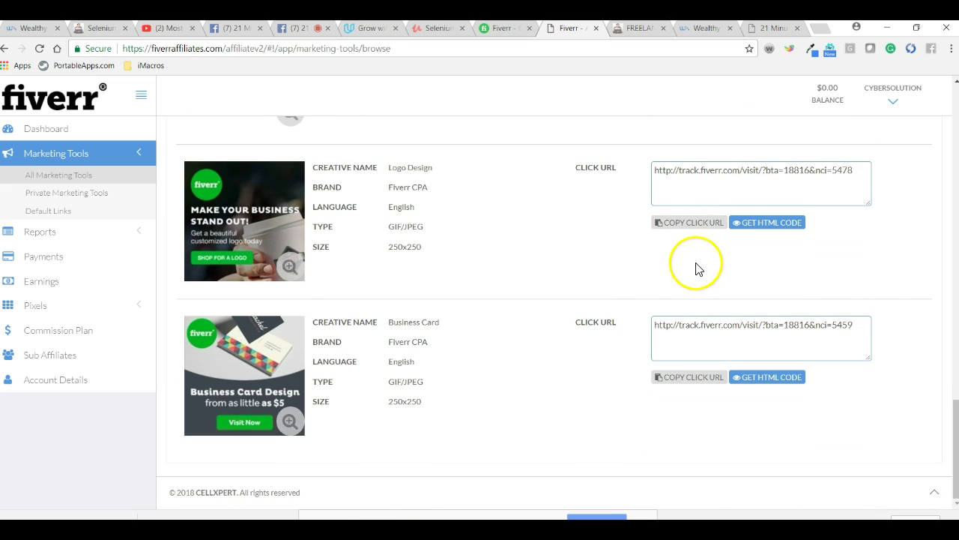
pyautogui.click(769, 228)
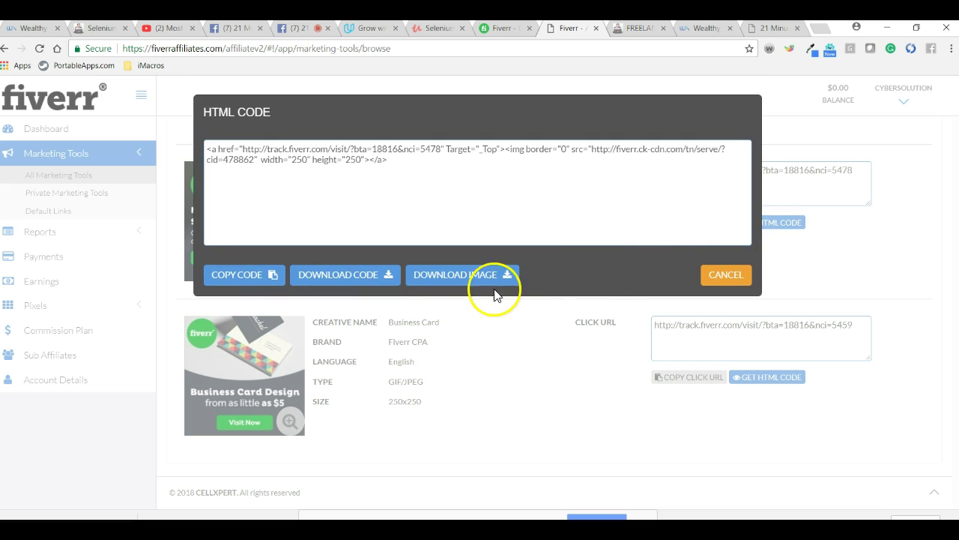
pyautogui.click(257, 285)
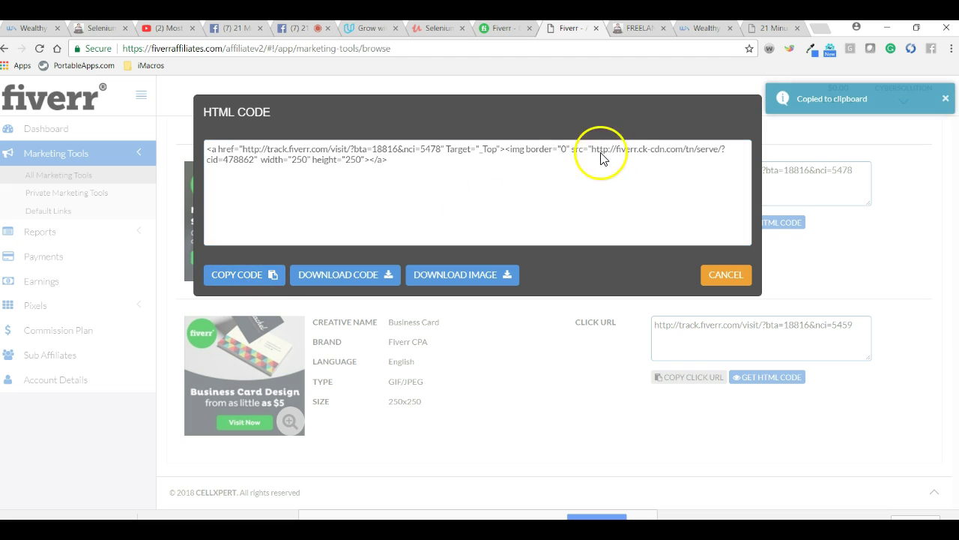
pyautogui.click(726, 276)
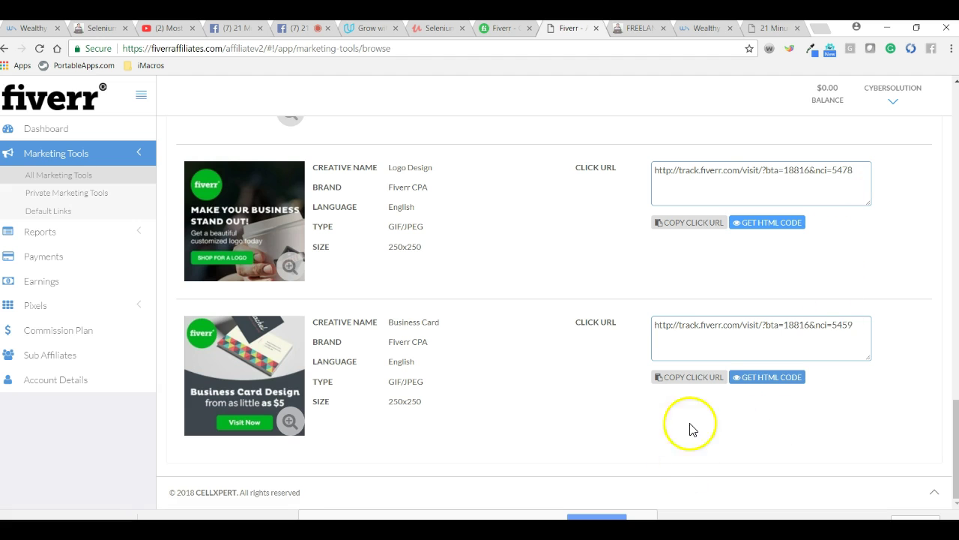
# - View the HTML code of the 250x250 Business Card banner, close it and return to the creative filters
pyautogui.click(777, 378)
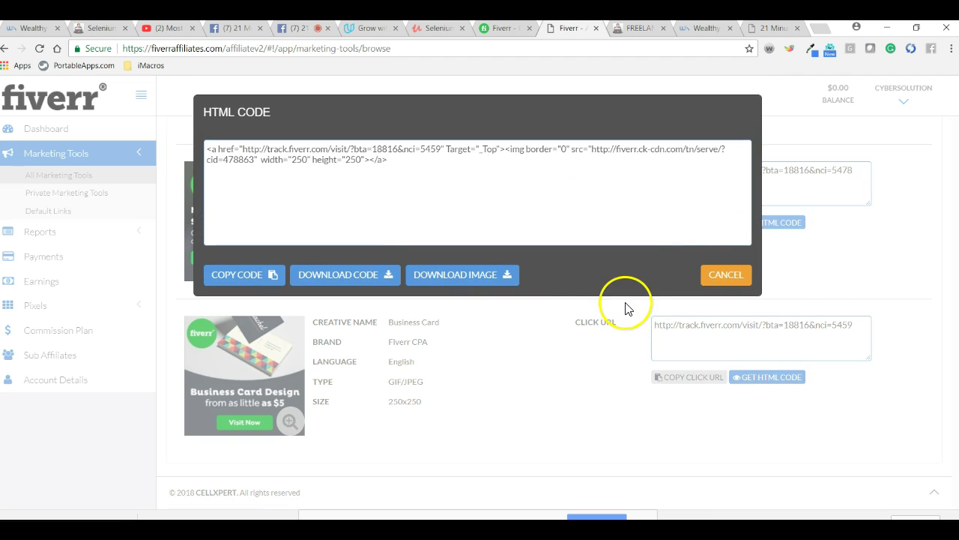
pyautogui.click(733, 277)
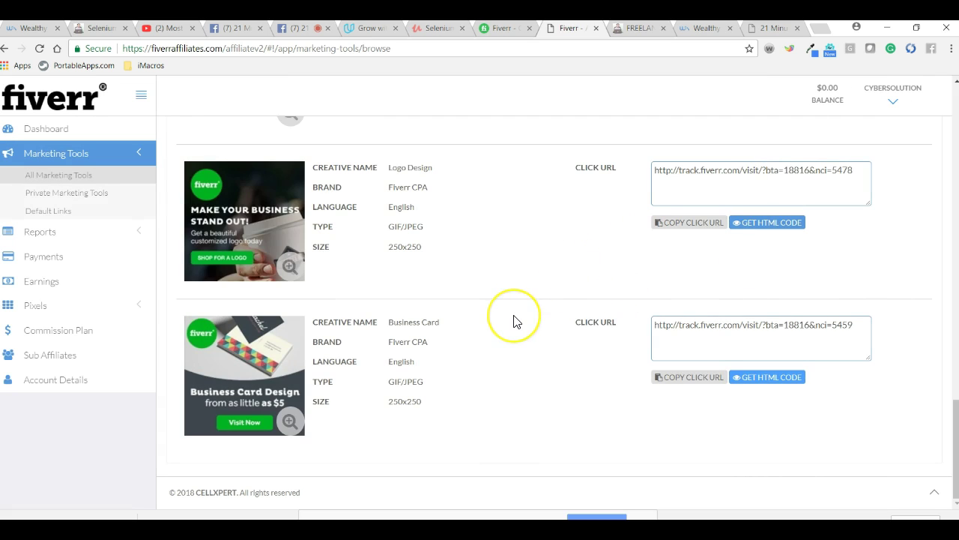
pyautogui.scroll(8, 514, 321)
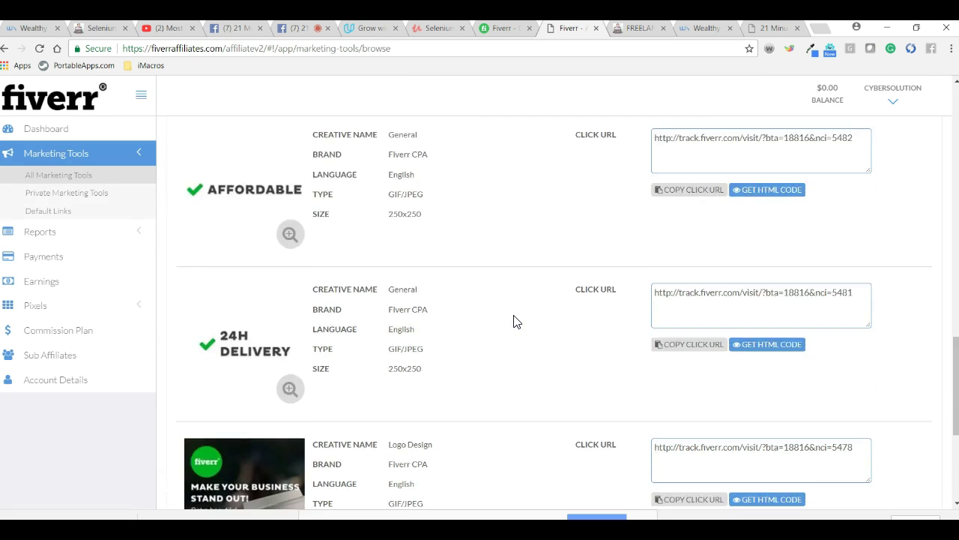
pyautogui.scroll(10, 514, 321)
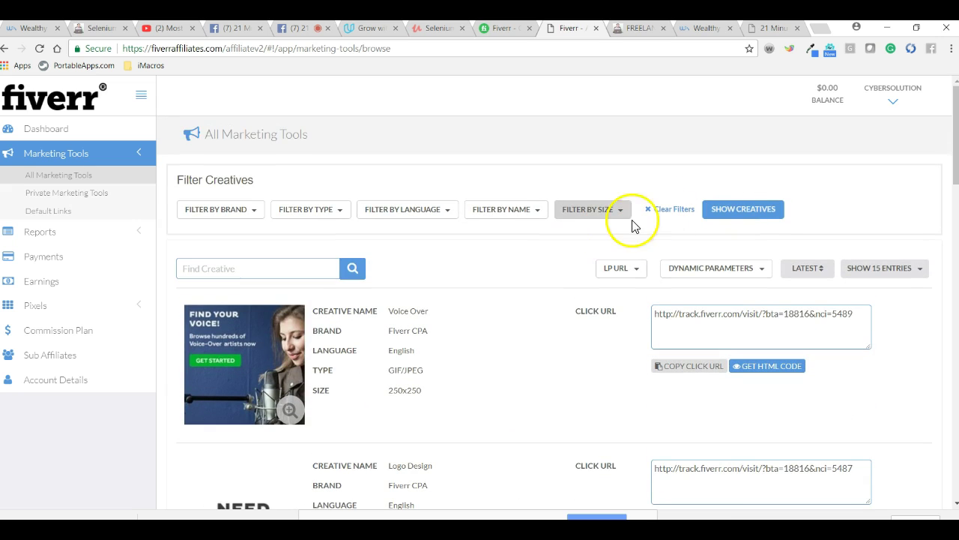
# - Filter the creatives by the GIF/JPEG type and set the list to show 50 entries
pyautogui.click(520, 215)
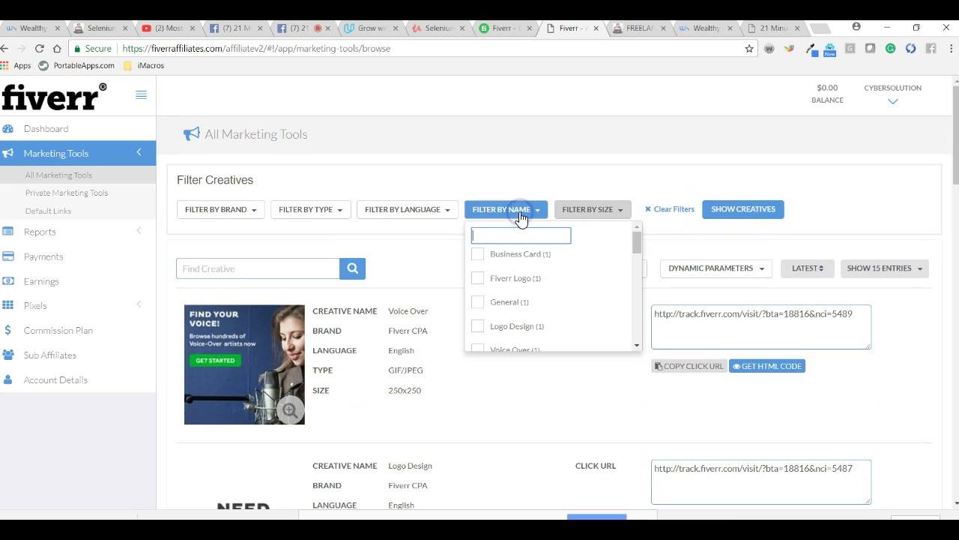
pyautogui.click(439, 210)
pyautogui.click(341, 213)
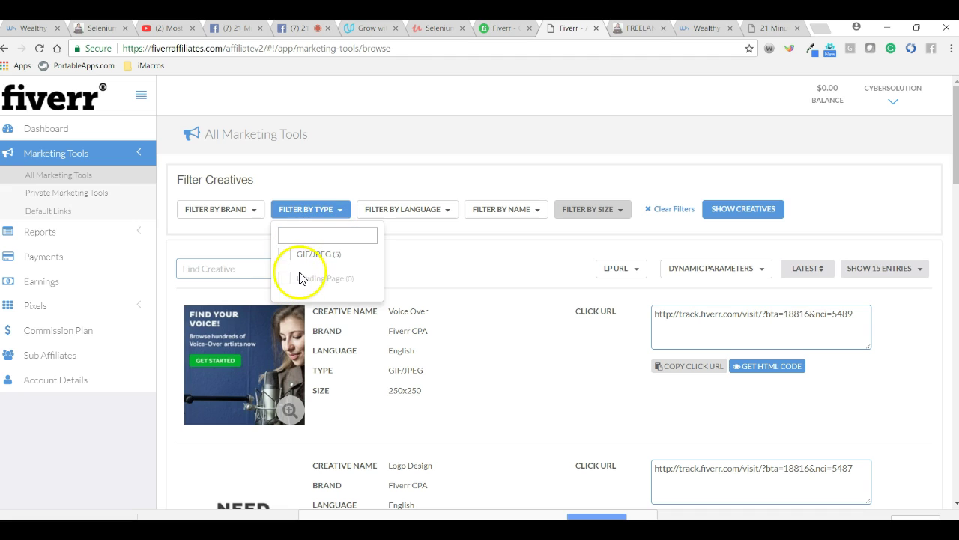
pyautogui.click(285, 255)
pyautogui.click(733, 211)
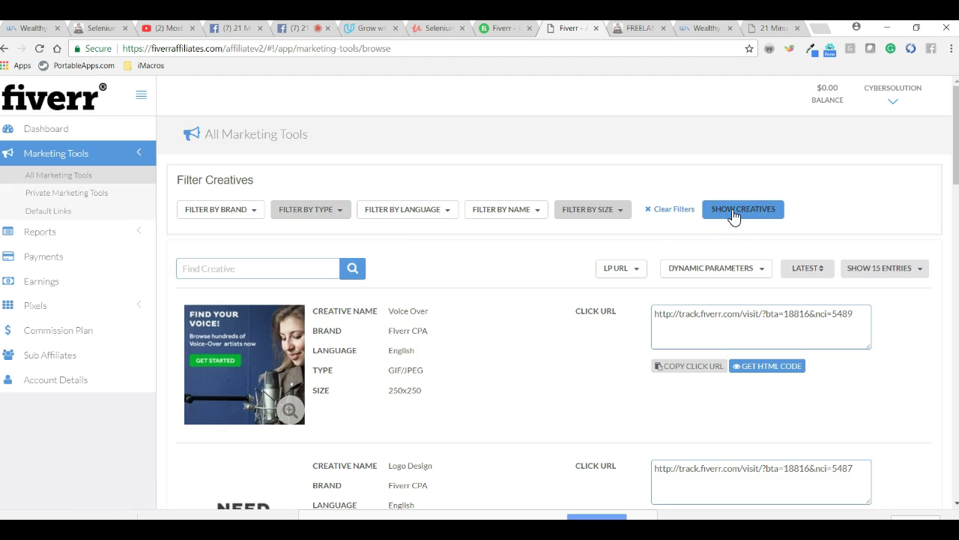
pyautogui.click(877, 275)
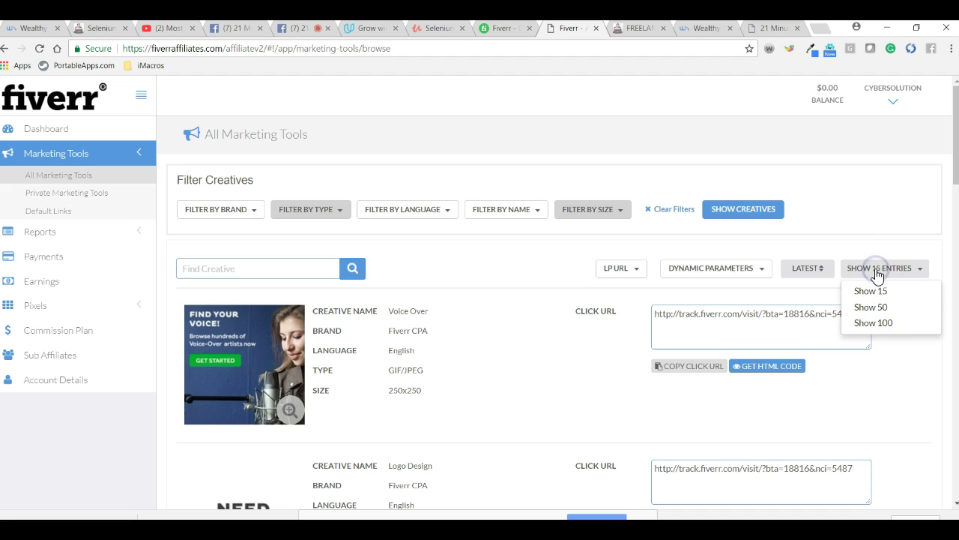
pyautogui.click(879, 313)
# - Check the dynamic parameter and LP URL options, and copy the HTML code of the 250x250 Voice Over banner
pyautogui.click(755, 273)
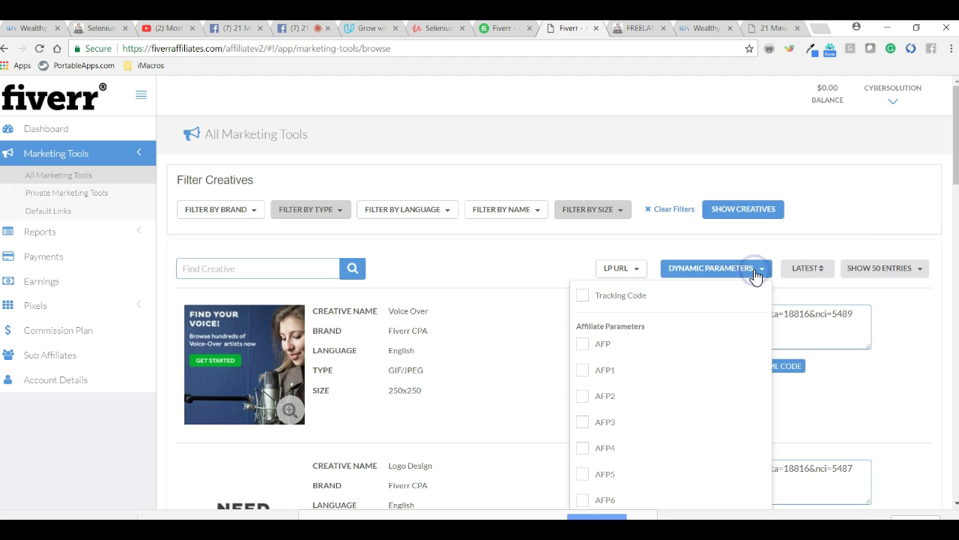
pyautogui.click(636, 270)
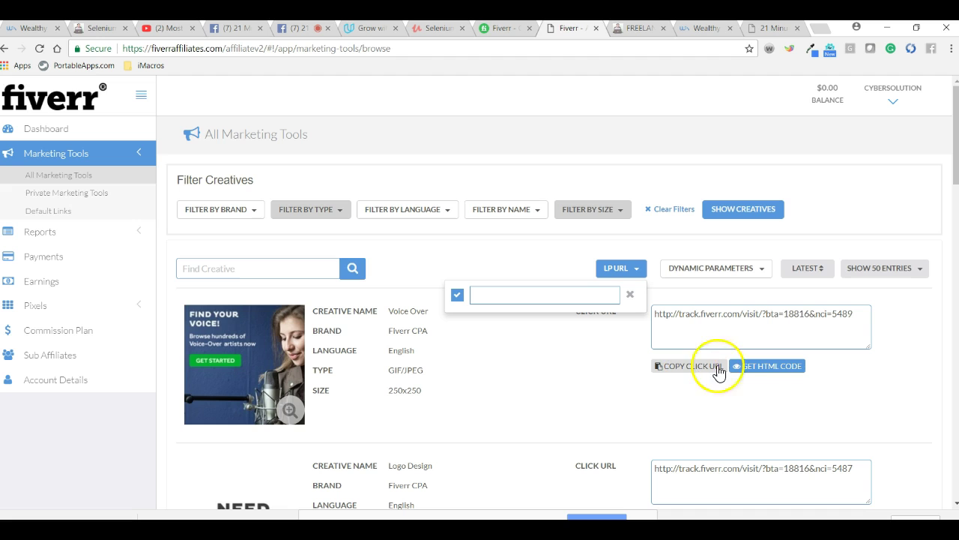
pyautogui.click(773, 370)
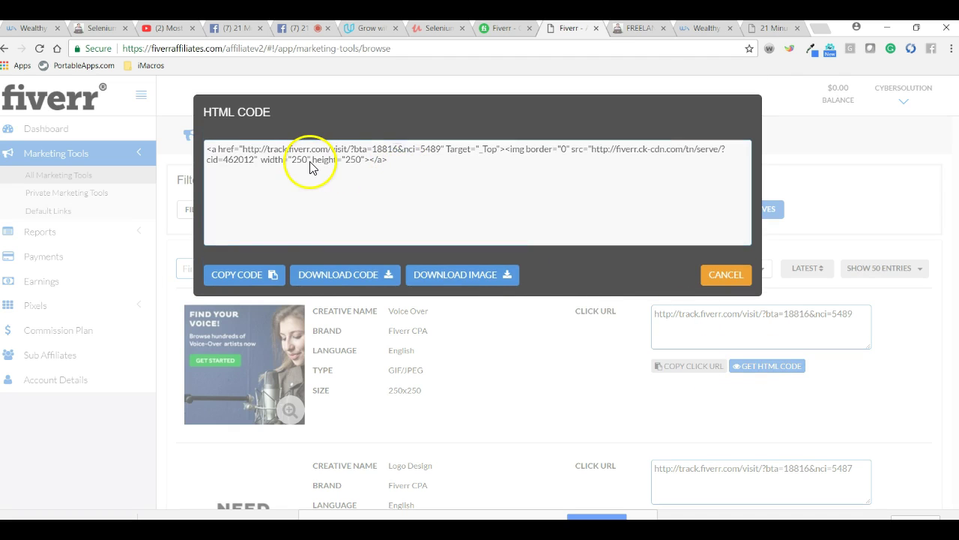
pyautogui.click(245, 283)
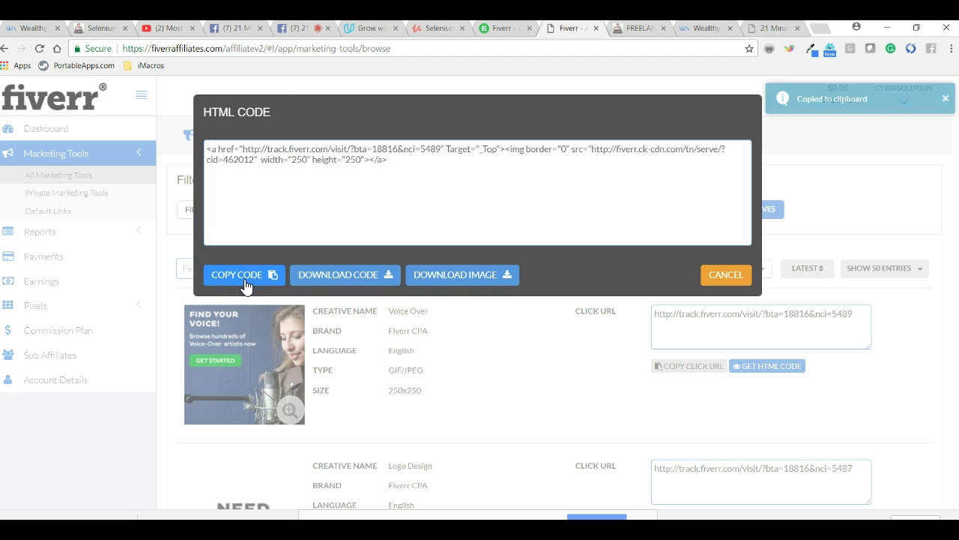
# - Switch to the 21 Minute Free School site and open its widget settings
pyautogui.click(771, 28)
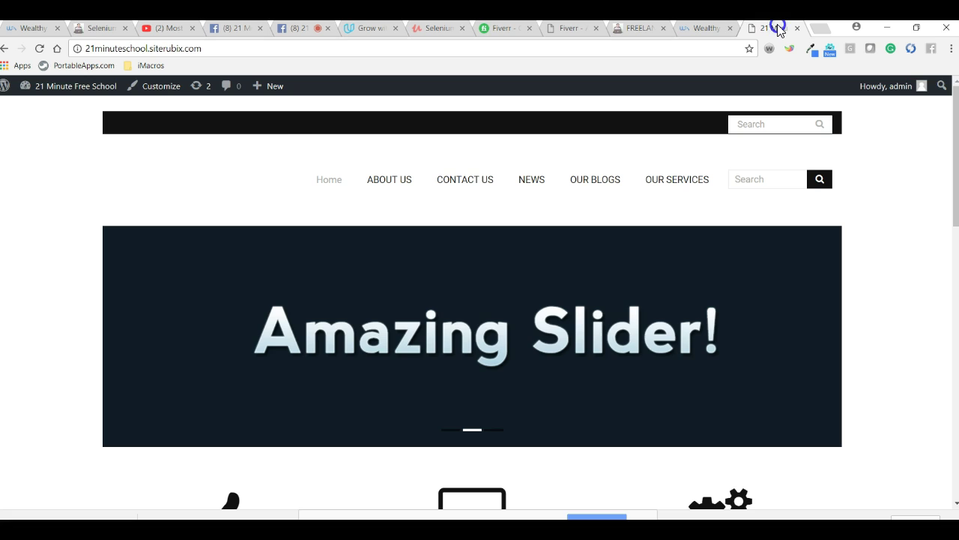
pyautogui.moveTo(52, 88)
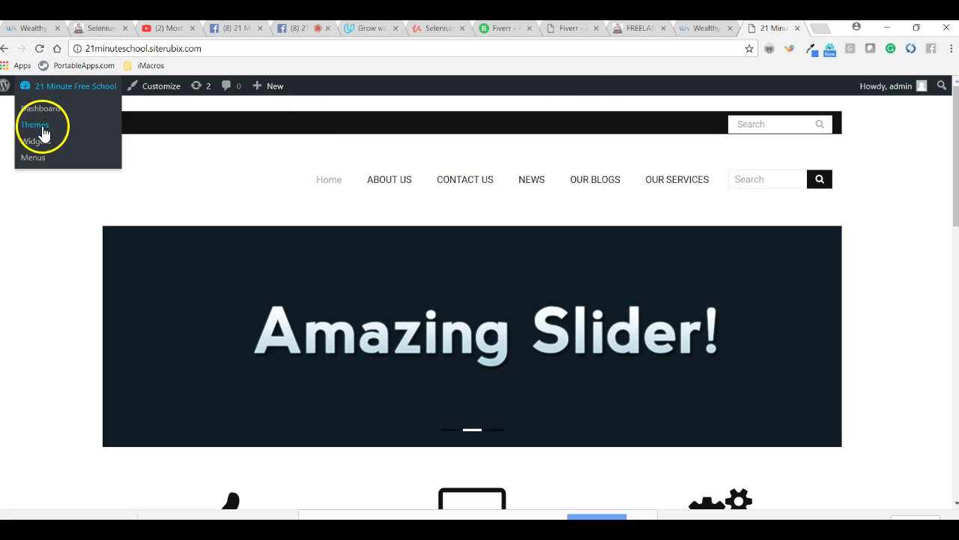
pyautogui.click(39, 150)
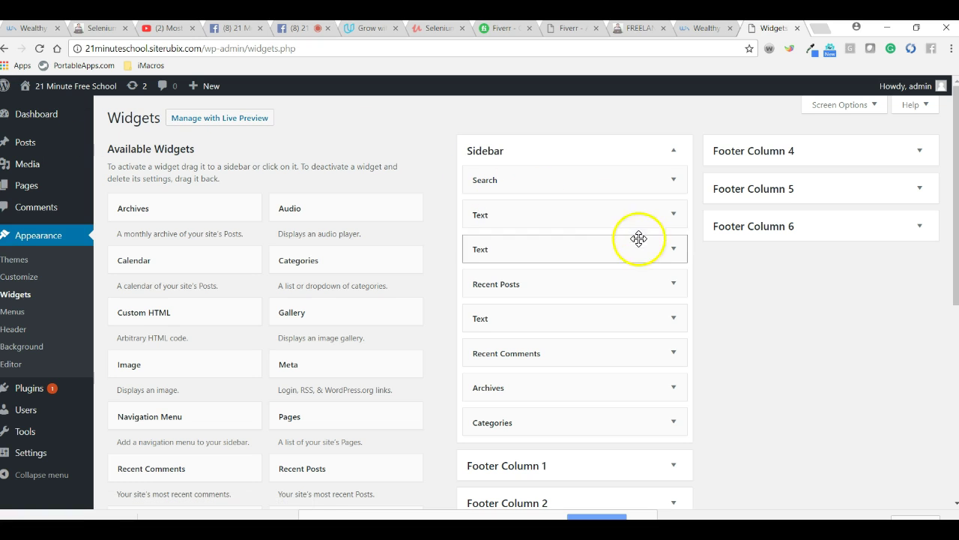
# - Paste the copied Voice Over banner code in text mode into the Sidebar's second Text widget, save it and close the widget
pyautogui.click(629, 253)
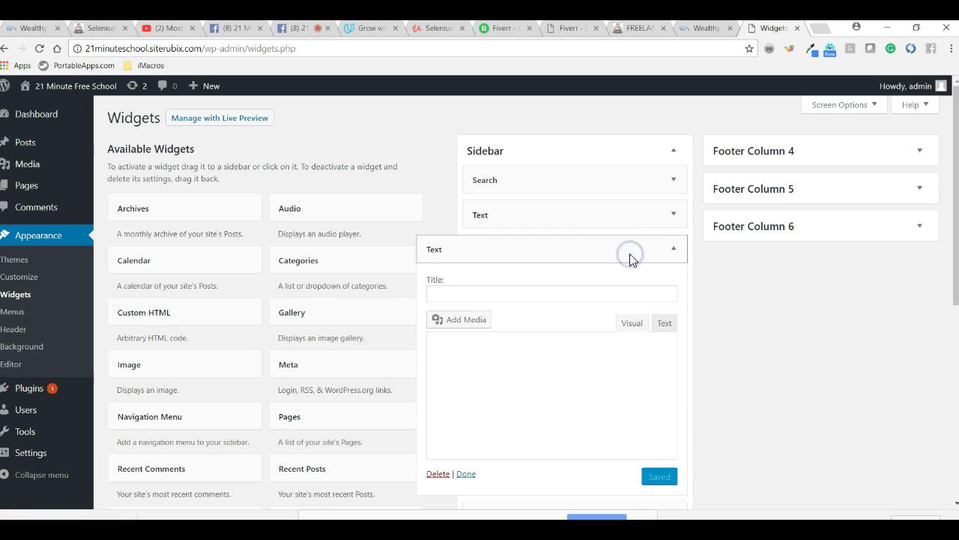
pyautogui.click(668, 324)
pyautogui.click(537, 386)
pyautogui.hotkey('ctrl', 'v')
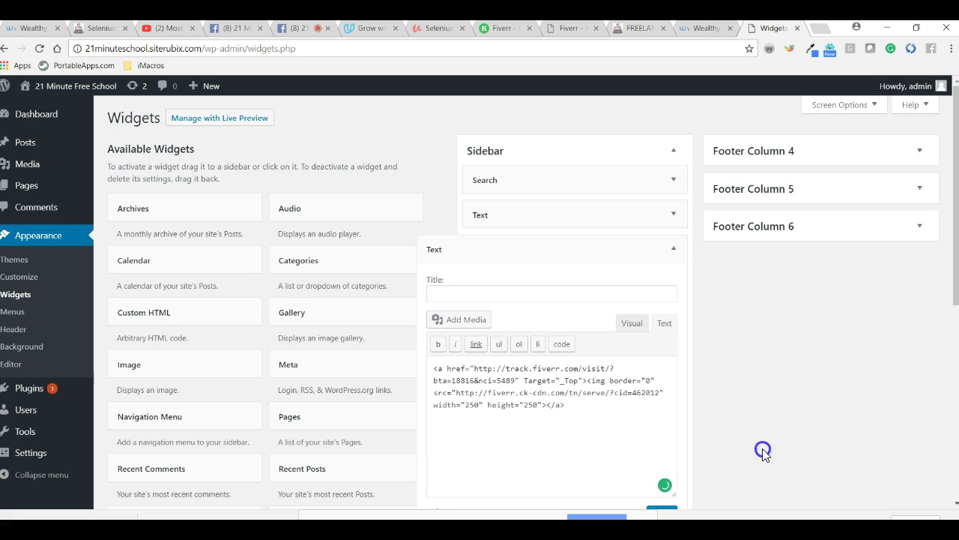
pyautogui.scroll(-3, 762, 450)
pyautogui.click(663, 390)
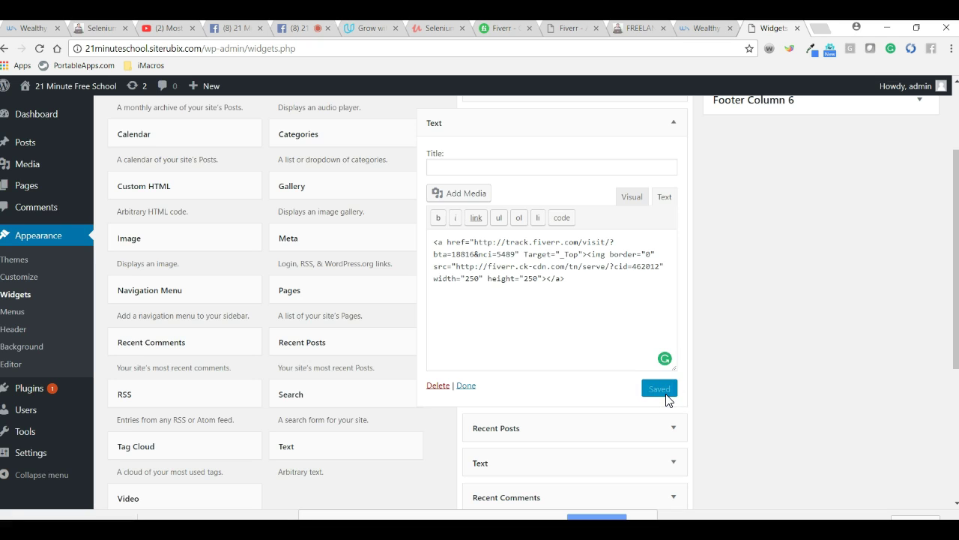
pyautogui.click(466, 386)
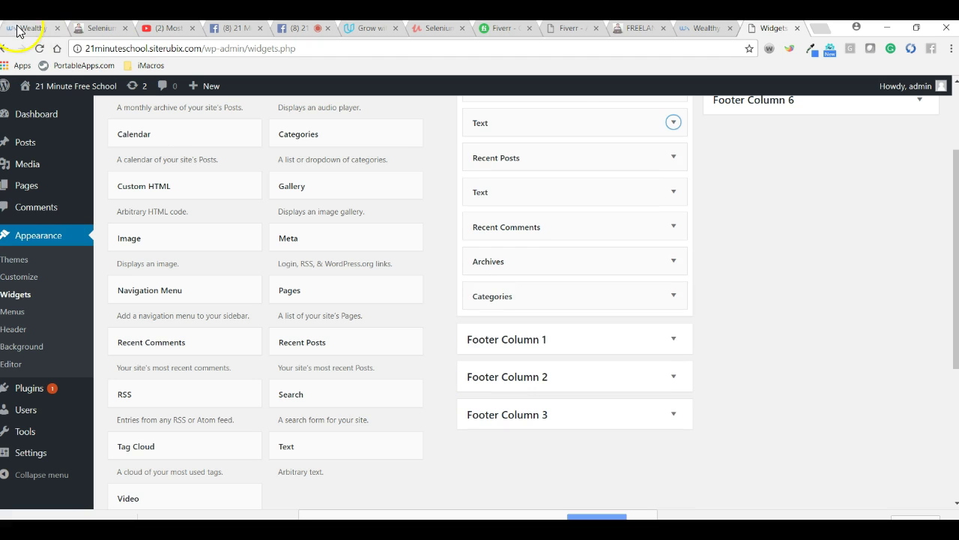
# - In the Freelancing Teacher site's widgets, copy the full content code of the "Join Fiverr today and make your living from anywhere!" text widget
pyautogui.click(18, 30)
pyautogui.click(101, 29)
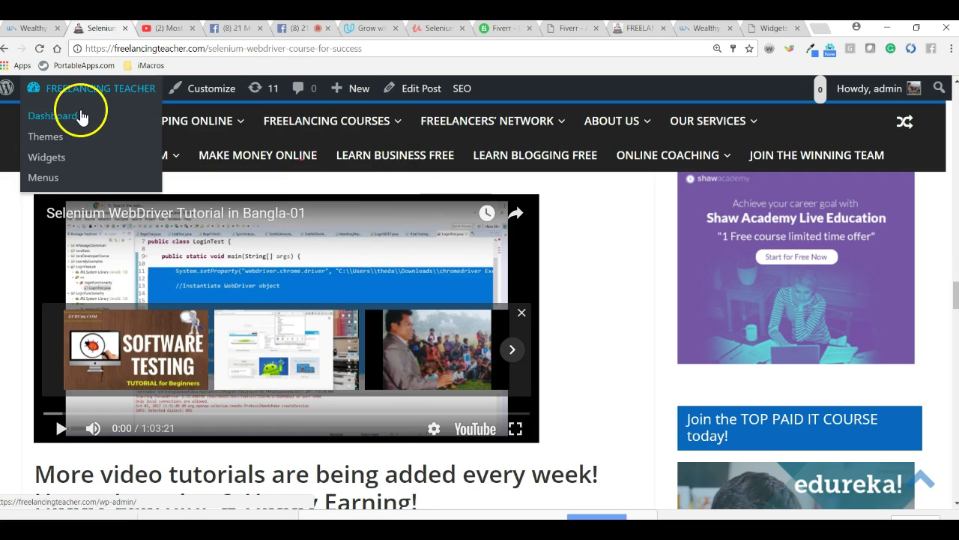
pyautogui.moveTo(42, 98)
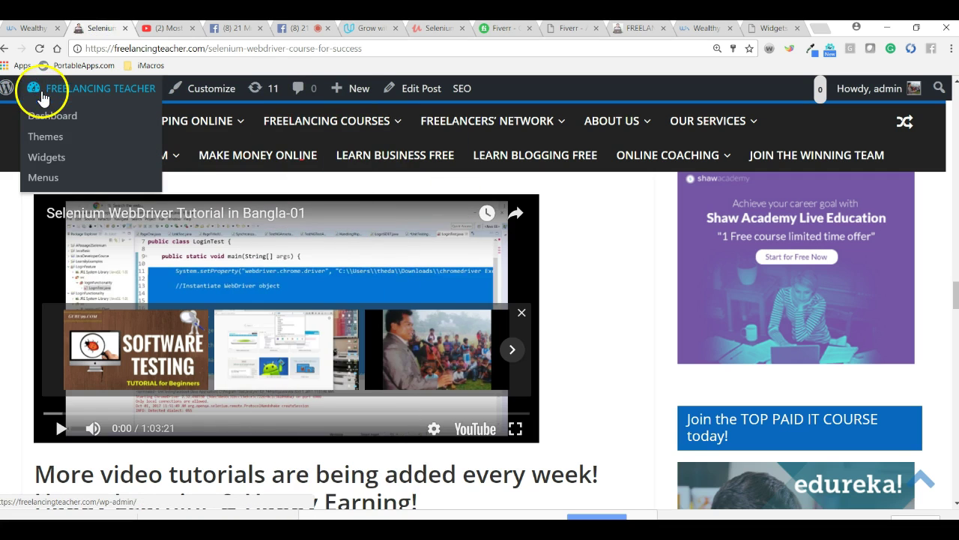
pyautogui.click(45, 156)
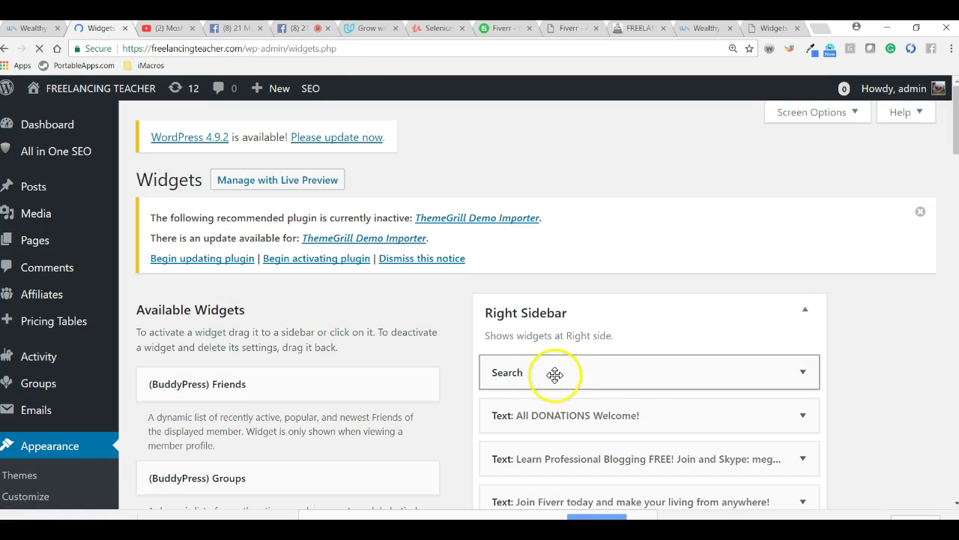
pyautogui.scroll(-3, 865, 476)
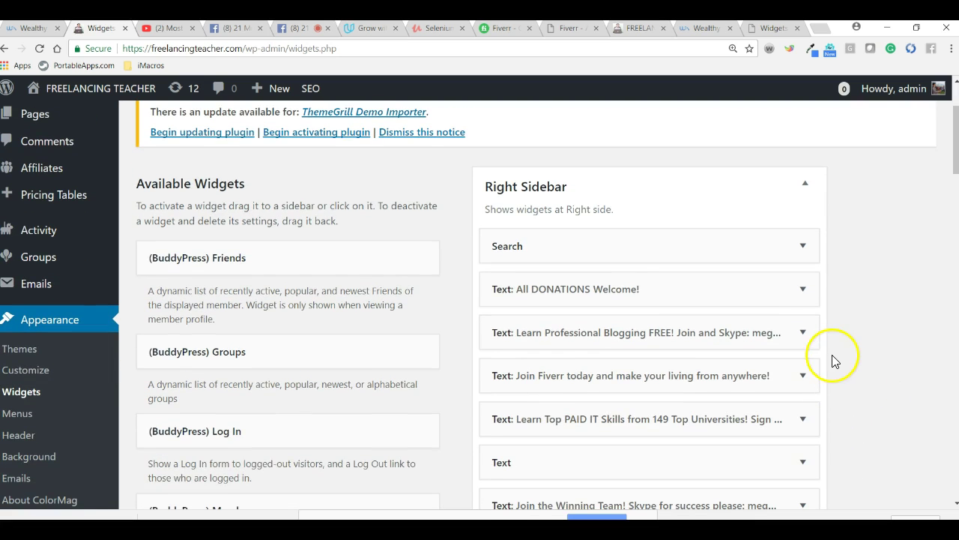
pyautogui.click(788, 388)
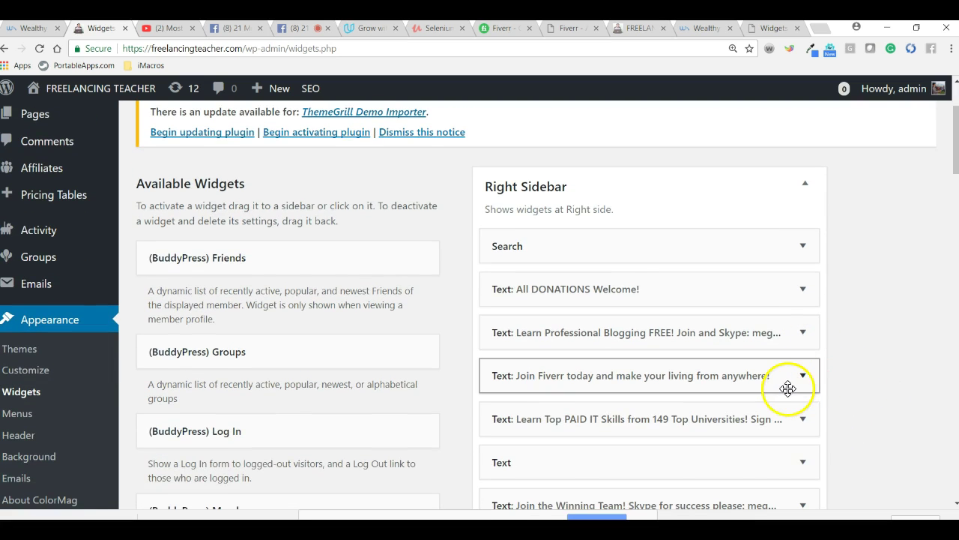
pyautogui.click(683, 485)
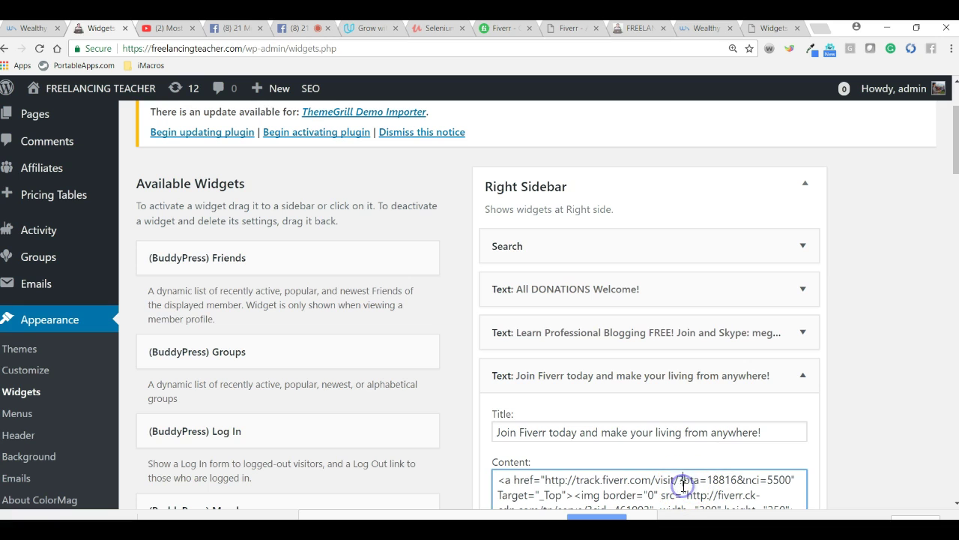
pyautogui.hotkey('ctrl', 'a')
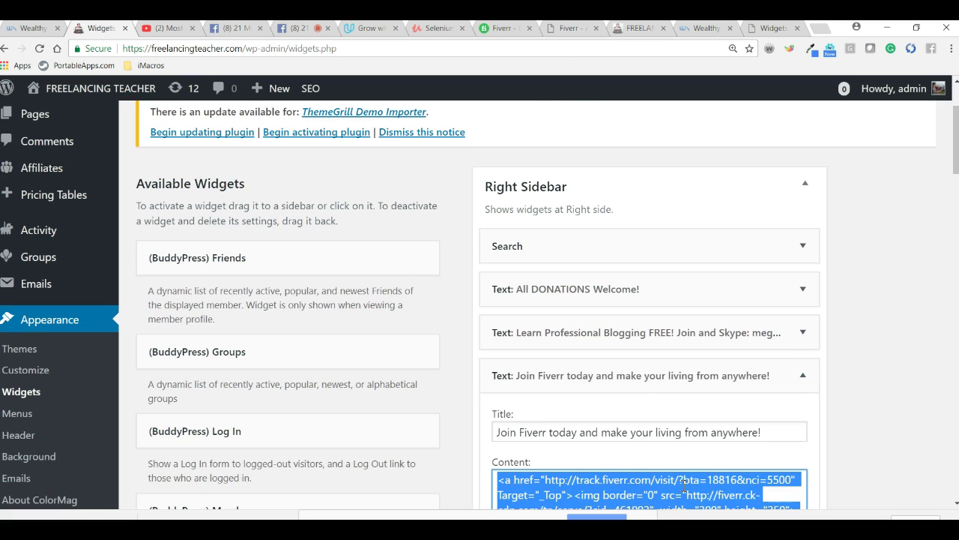
# - Back on the 21 Minute Free School widgets, paste the 300x250 Fiverr banner code into the Text widget below Recent Posts and close it
pyautogui.click(764, 30)
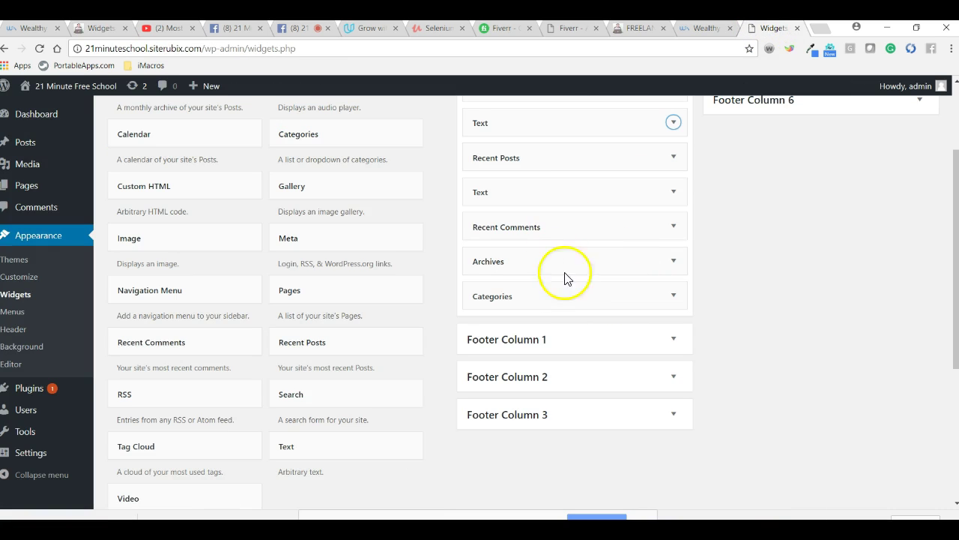
pyautogui.click(627, 196)
pyautogui.click(665, 265)
pyautogui.click(578, 332)
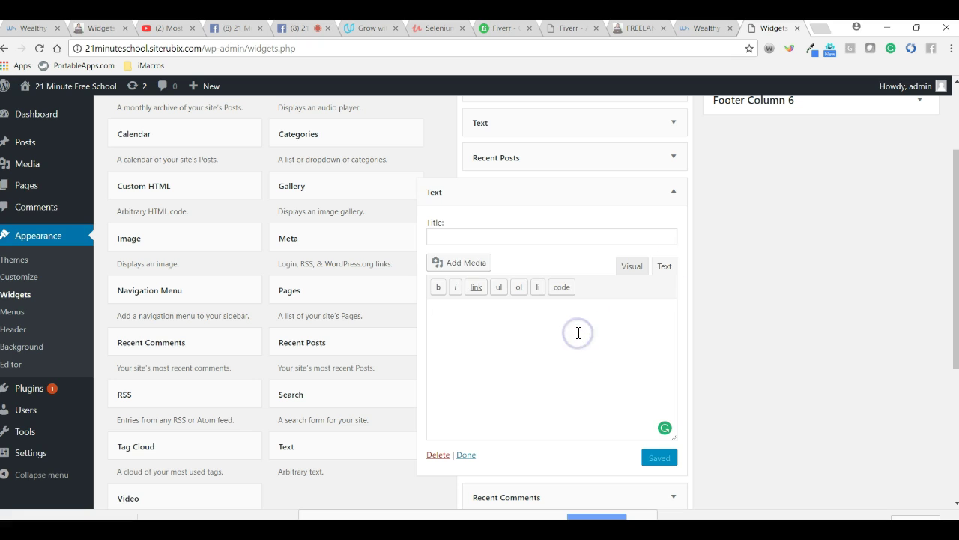
pyautogui.hotkey('ctrl', 'v')
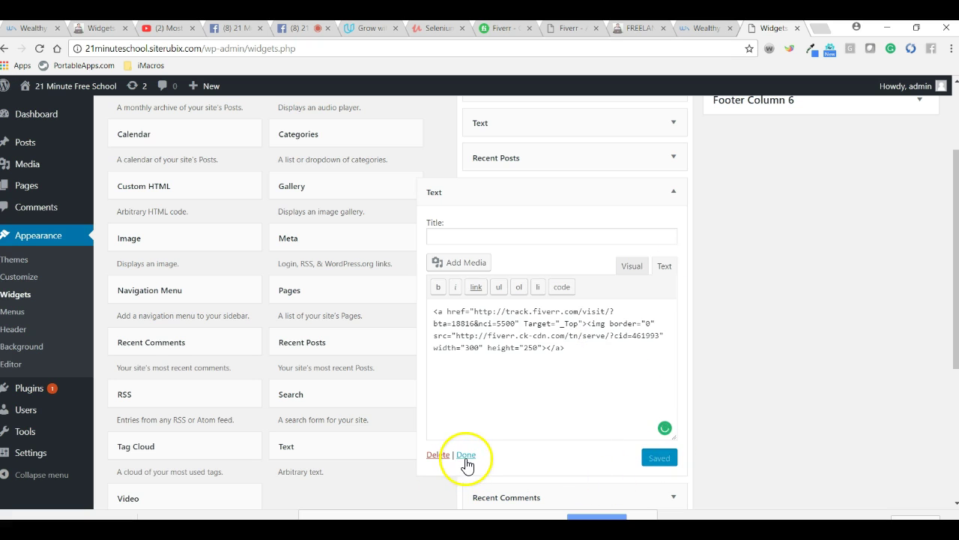
pyautogui.click(466, 455)
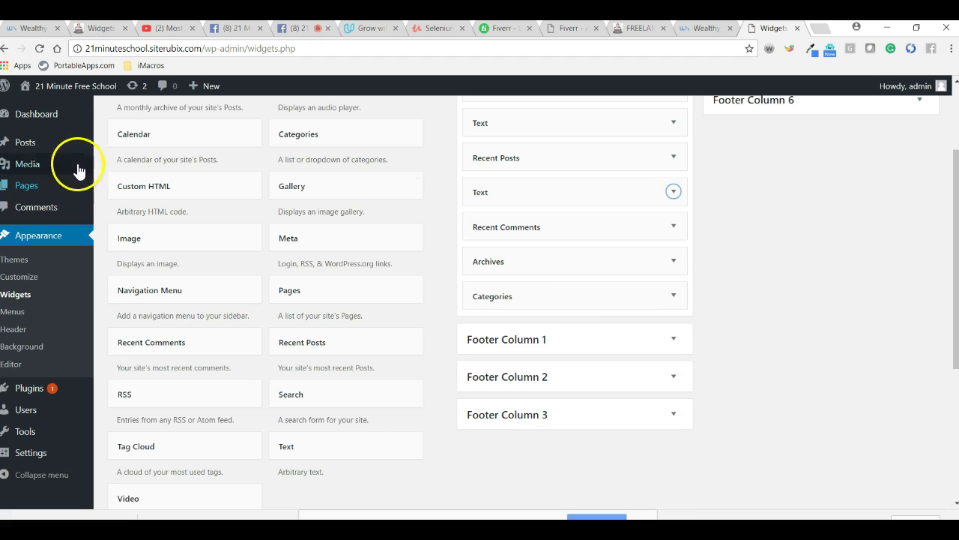
# - Visit the 21 Minute Free School site and examine the home page and the About Us page for the sidebar banners
pyautogui.moveTo(65, 91)
pyautogui.click(38, 112)
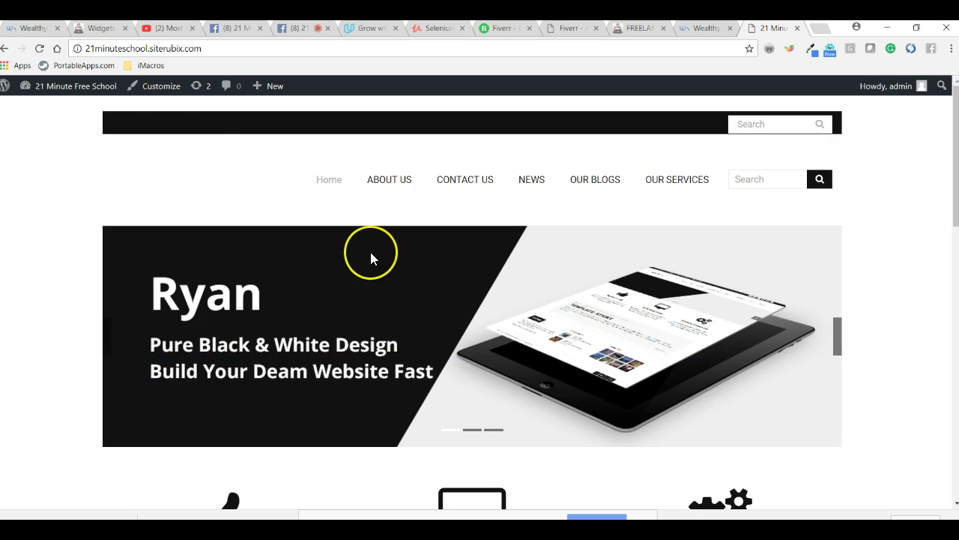
pyautogui.scroll(-3, 371, 255)
pyautogui.scroll(-4, 370, 255)
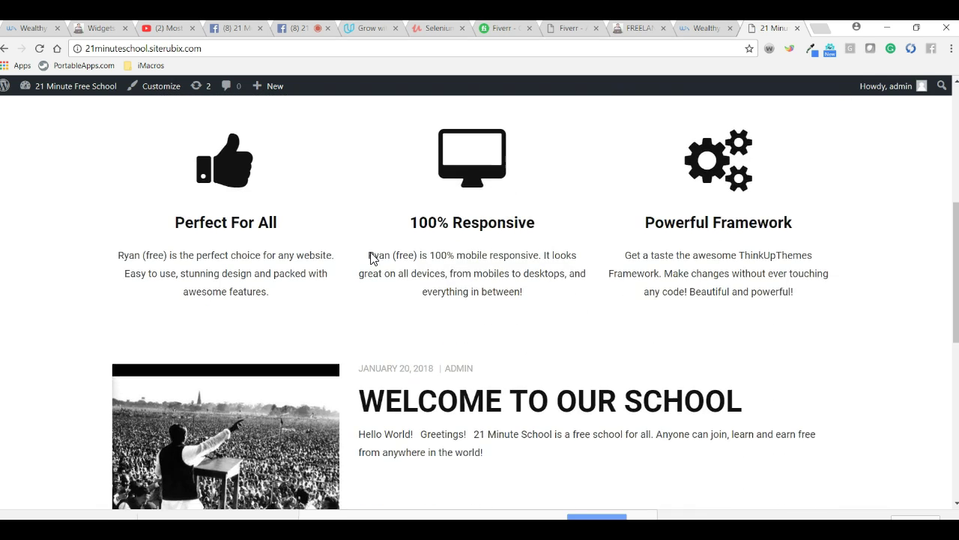
pyautogui.scroll(-5, 370, 255)
pyautogui.scroll(8, 370, 259)
pyautogui.scroll(4, 373, 259)
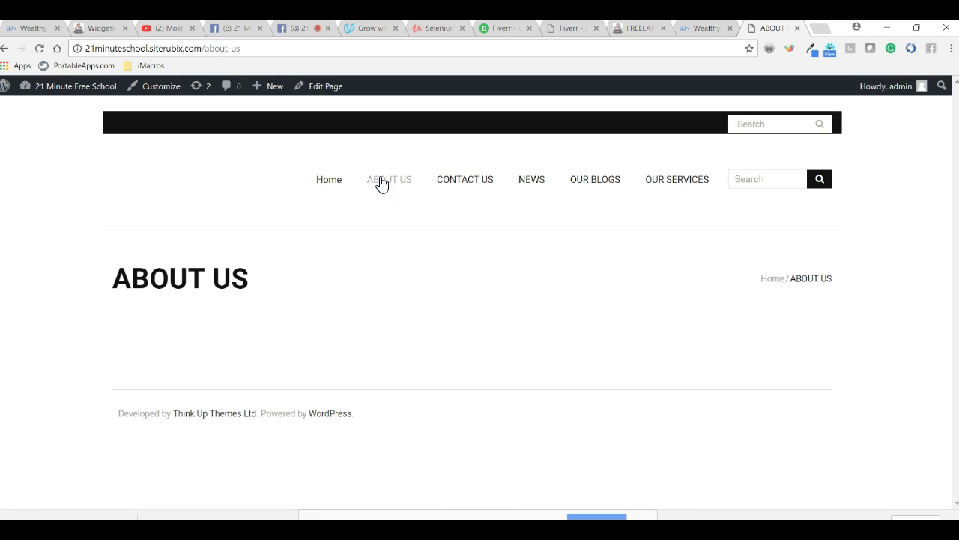
pyautogui.click(330, 182)
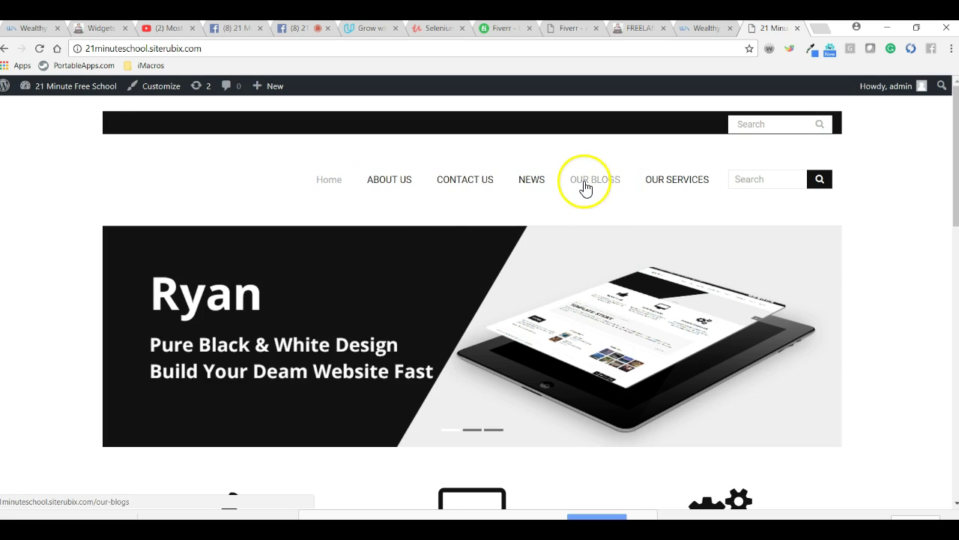
pyautogui.scroll(-5, 762, 424)
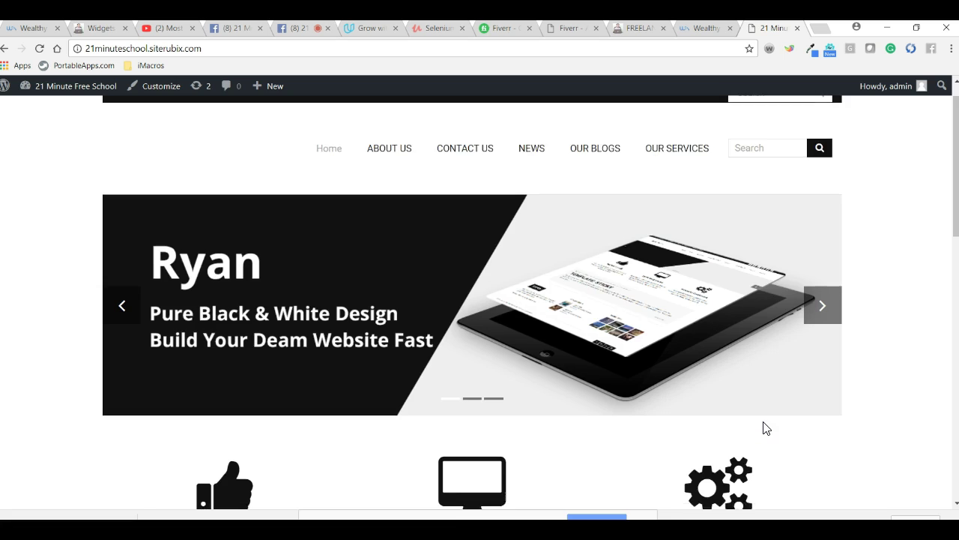
pyautogui.scroll(-2, 766, 427)
pyautogui.scroll(-3, 766, 428)
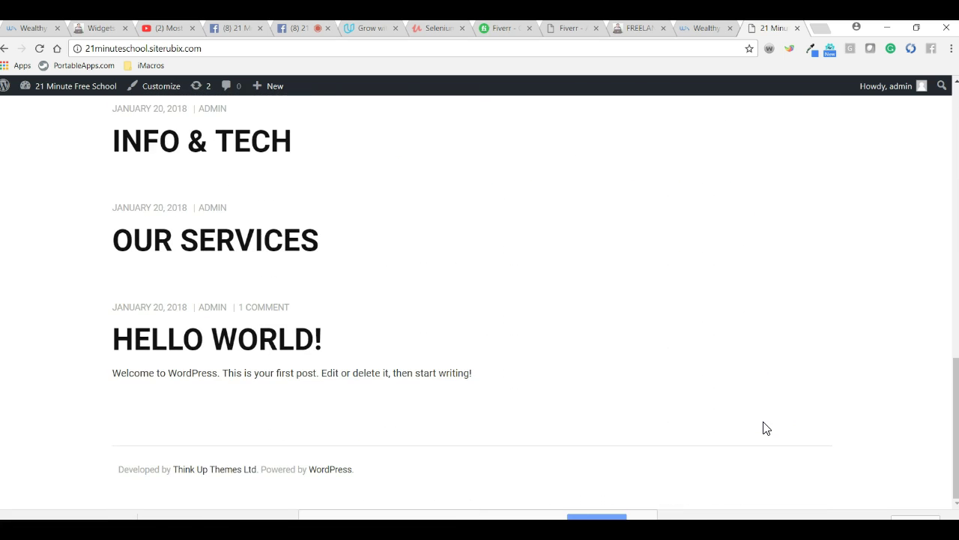
pyautogui.scroll(10, 766, 428)
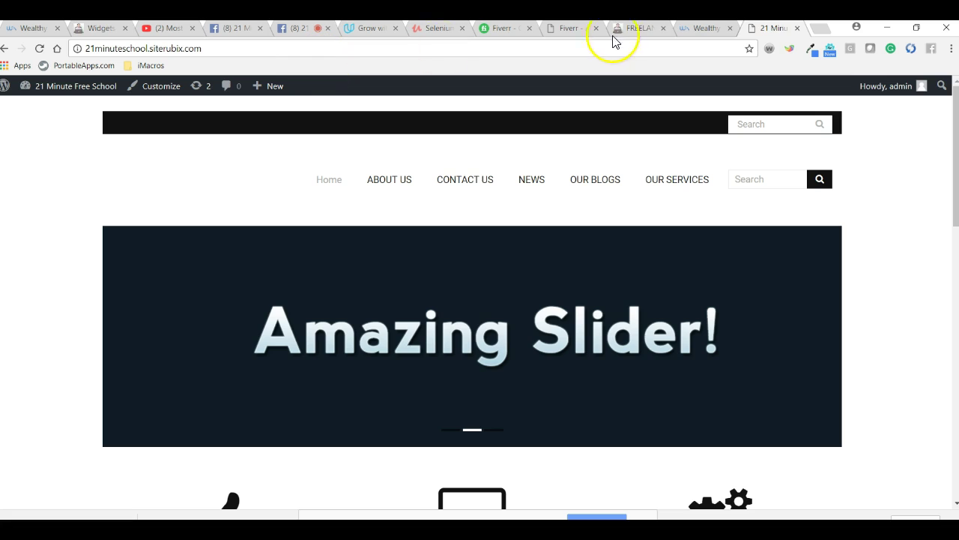
pyautogui.click(818, 32)
pyautogui.click(686, 48)
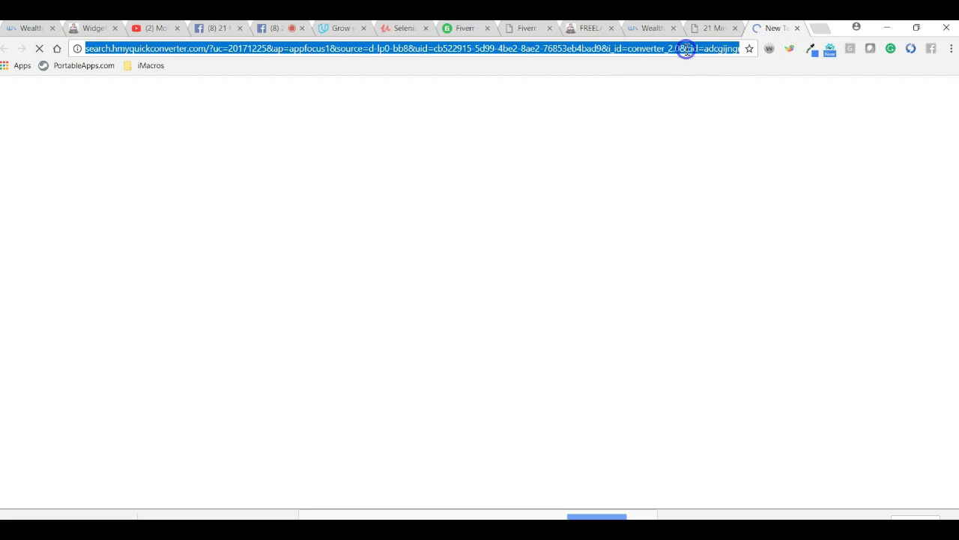
pyautogui.press('BackSpace')
pyautogui.write('ww')
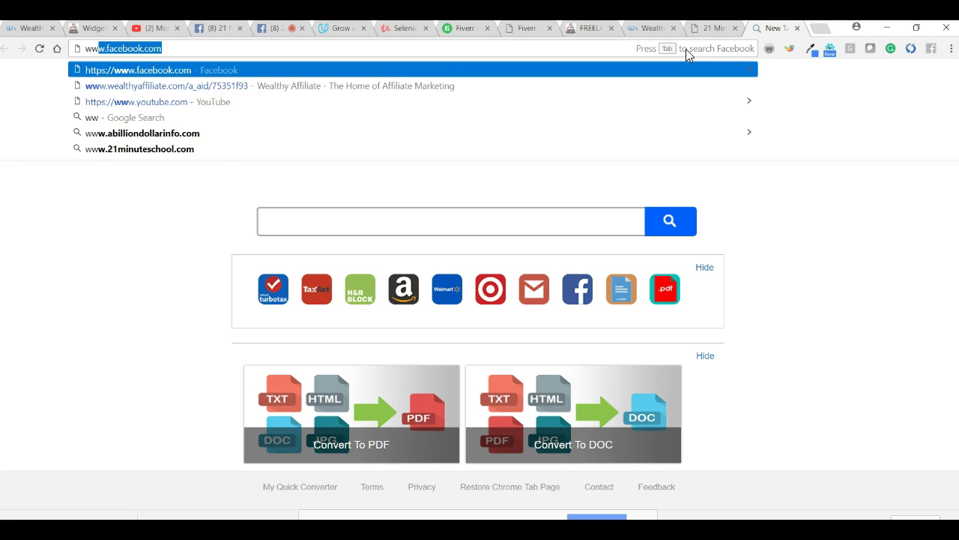
pyautogui.write('w.21')
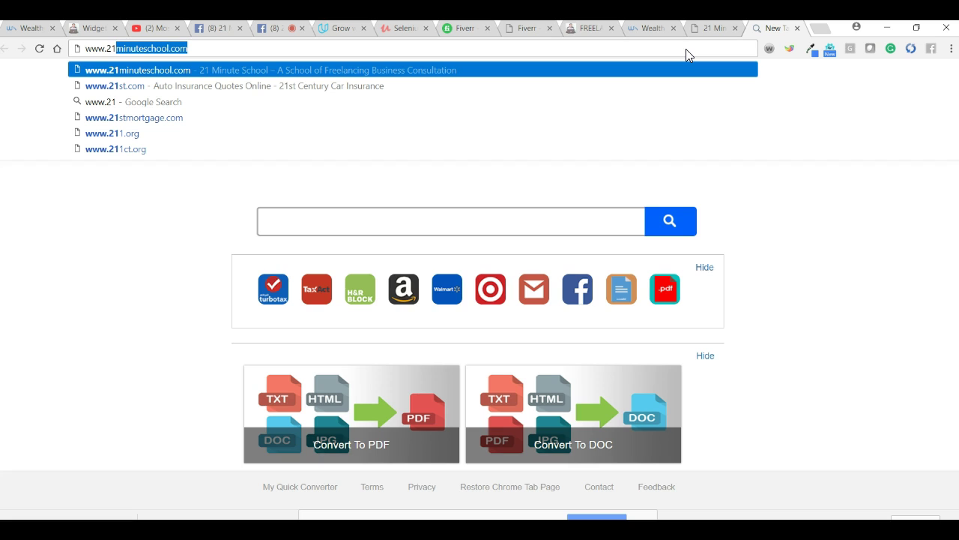
pyautogui.press('Return')
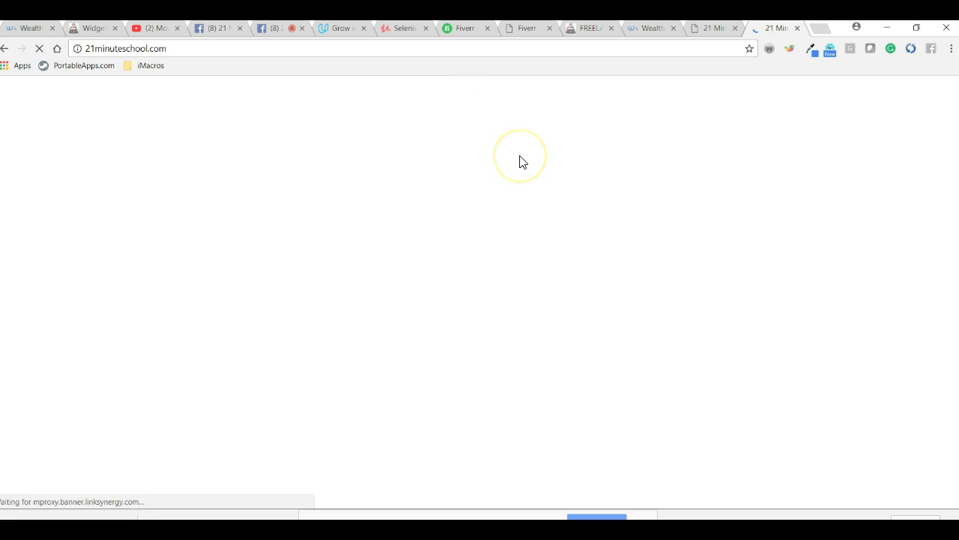
pyautogui.scroll(-1, 612, 315)
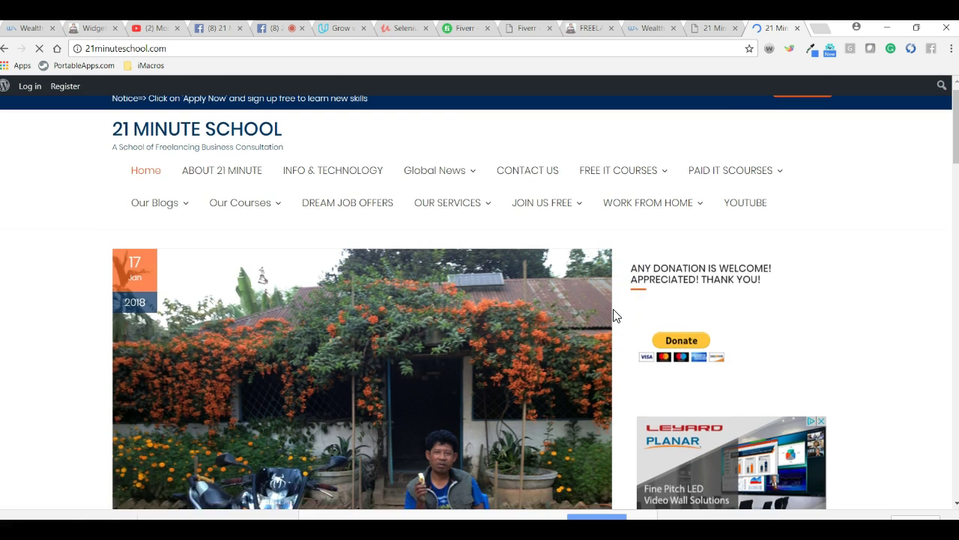
pyautogui.scroll(-6, 613, 315)
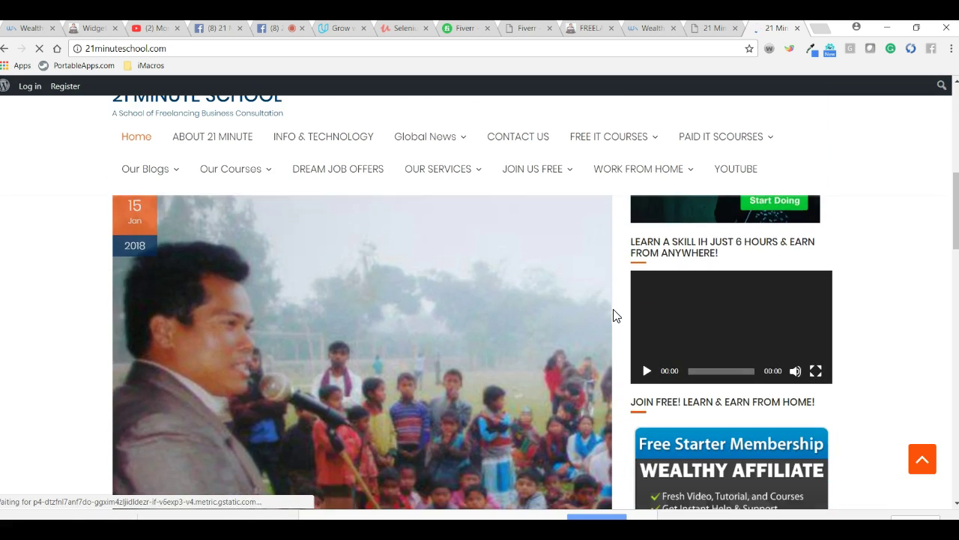
pyautogui.scroll(-3, 613, 315)
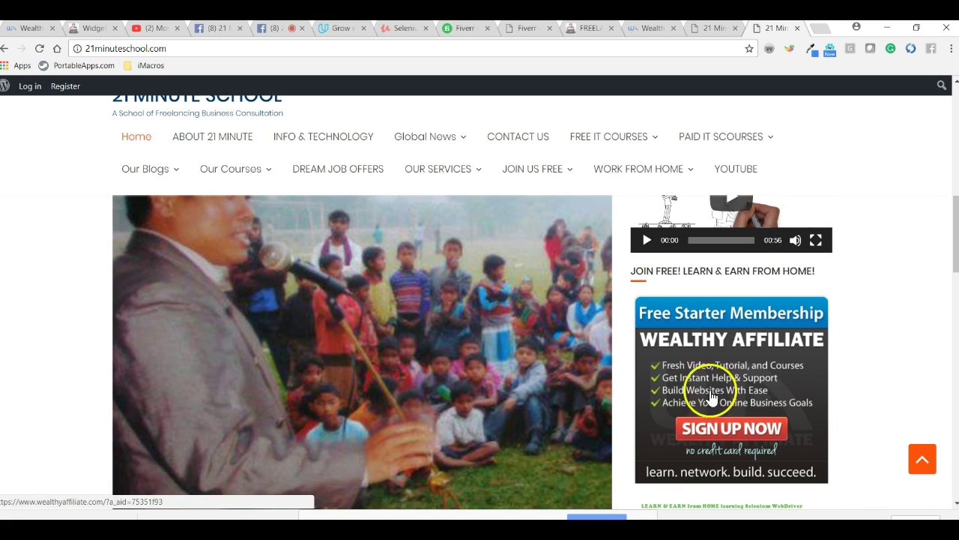